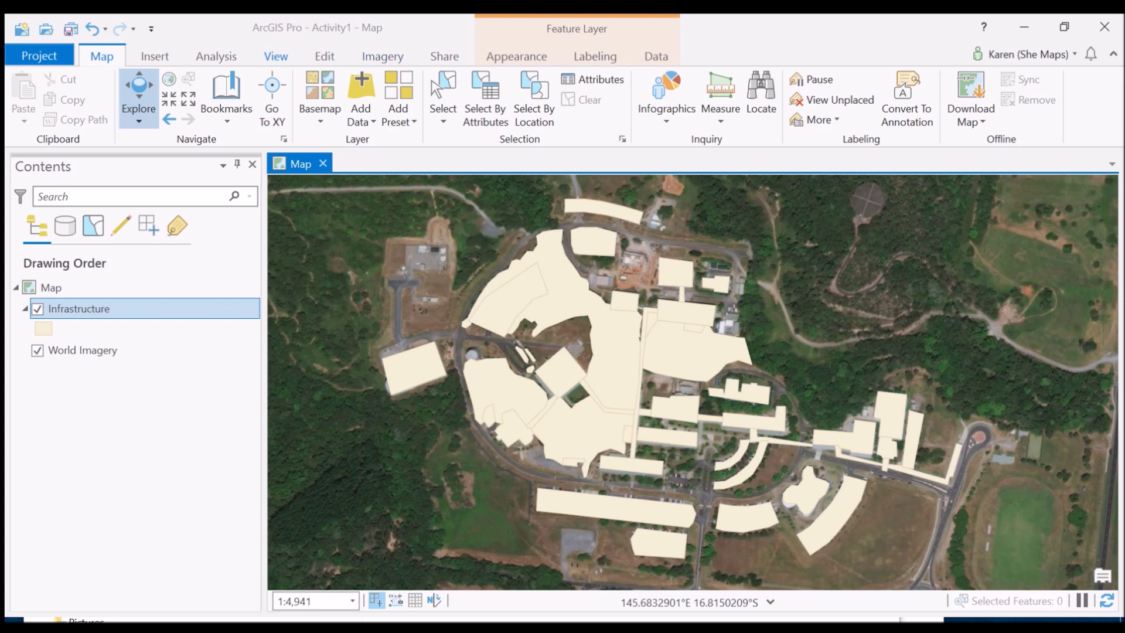
- Save the project and open the attribute table of the Infrastructure layer
{"action": "left_click", "coordinate": [275, 56]}
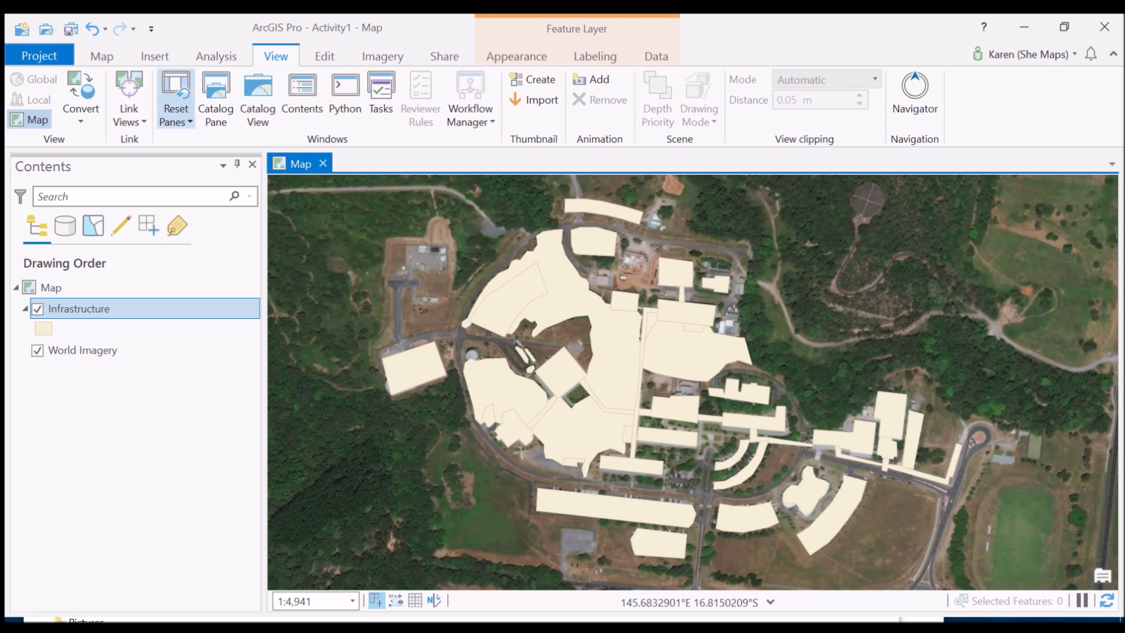
{"action": "left_click", "coordinate": [325, 57]}
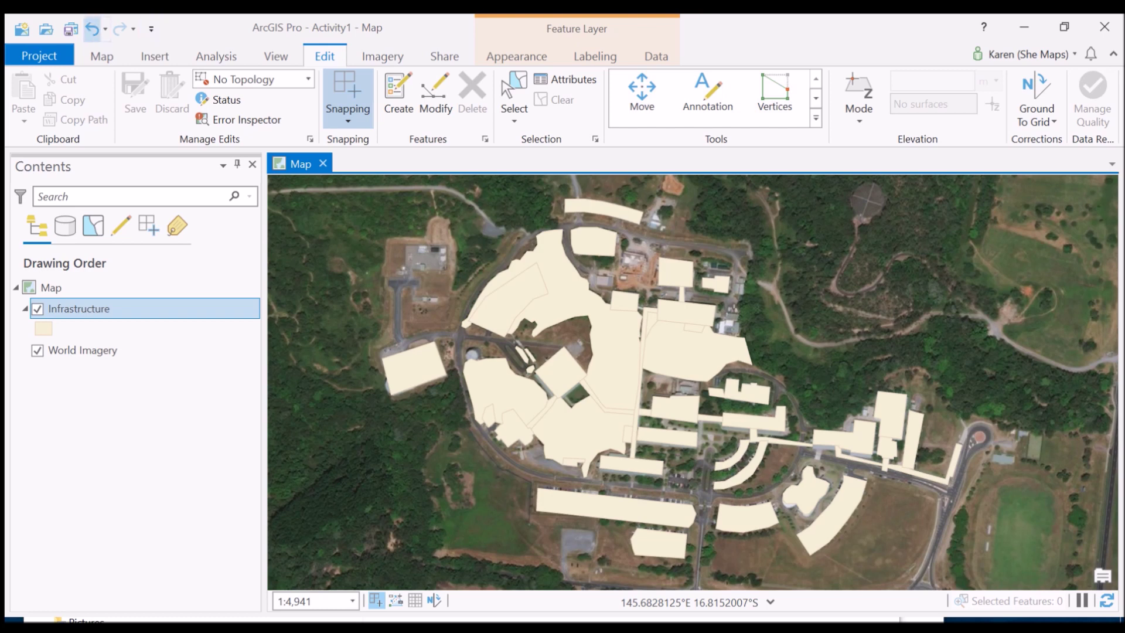
{"action": "left_click", "coordinate": [71, 28]}
{"action": "right_click", "coordinate": [77, 308]}
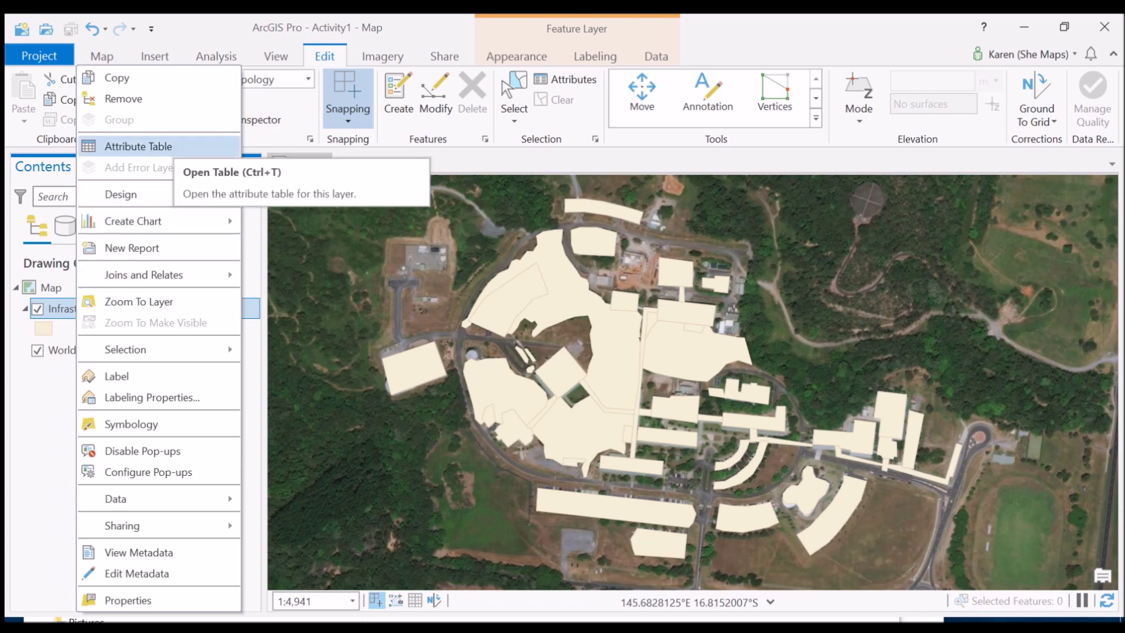
{"action": "left_click", "coordinate": [138, 146]}
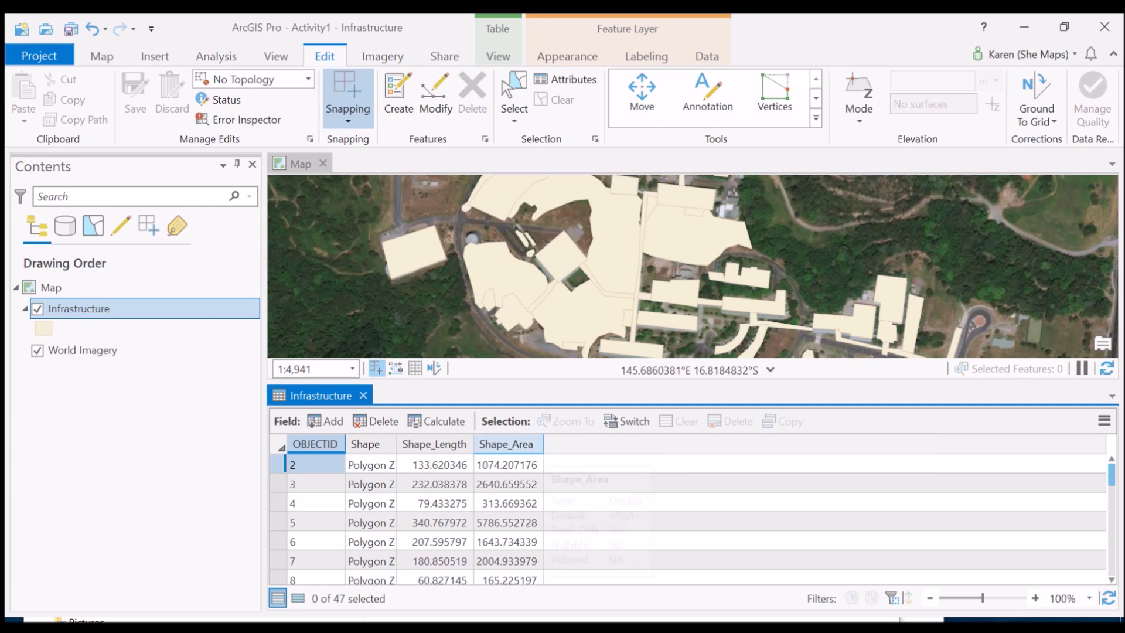
- Select the records with OBJECTID 2, 3 and 4 one after another to locate their polygons on the map
{"action": "left_click", "coordinate": [433, 502]}
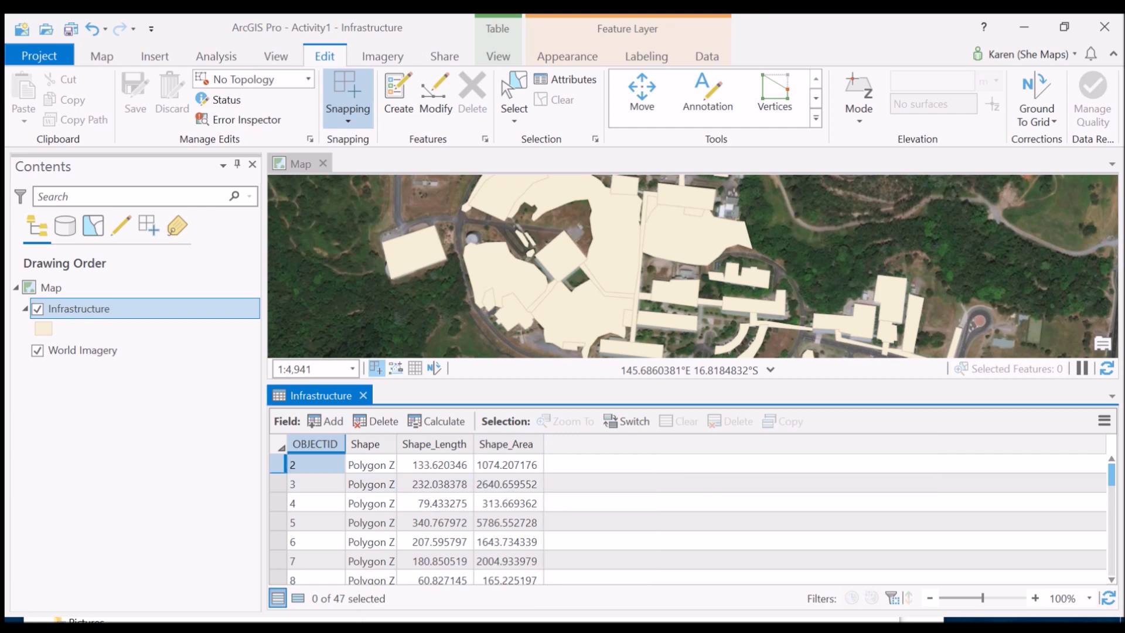
{"action": "left_click", "coordinate": [278, 465]}
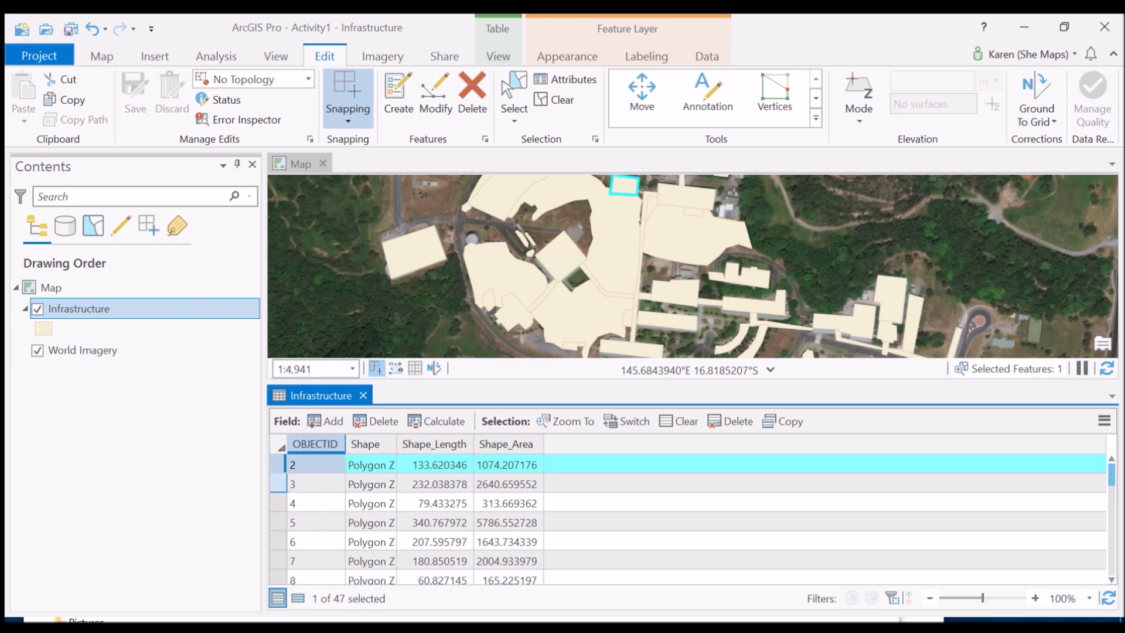
{"action": "left_click", "coordinate": [278, 485]}
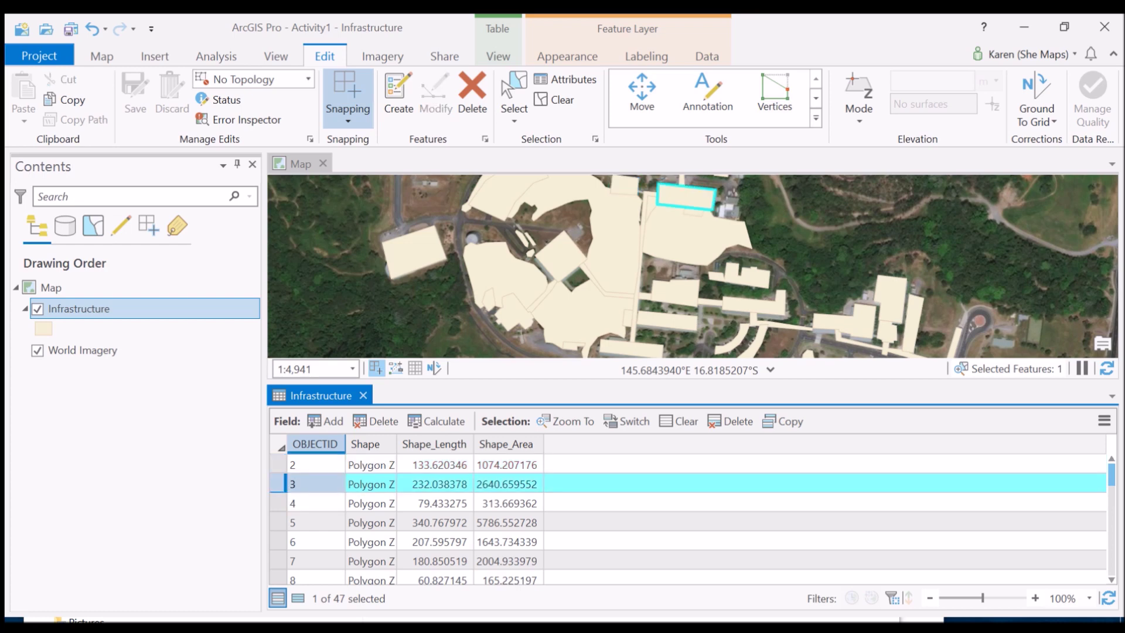
{"action": "left_click", "coordinate": [278, 503]}
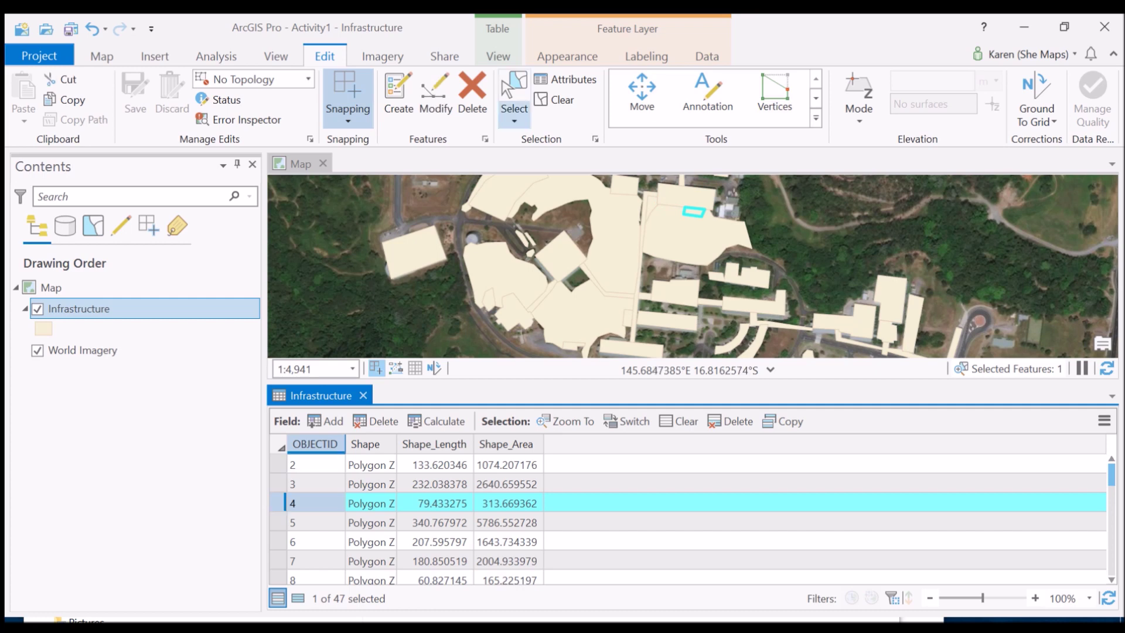
- Select the curved building polygon in the map's northwest to find its table record, and clear the selection
{"action": "left_click", "coordinate": [514, 94]}
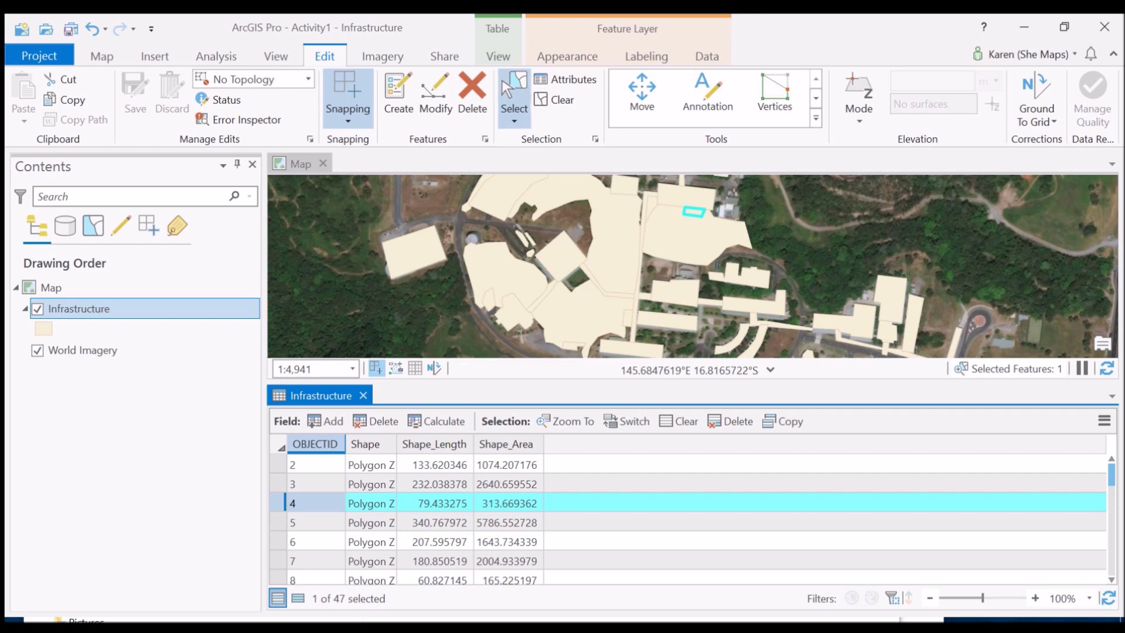
{"action": "left_click", "coordinate": [501, 195]}
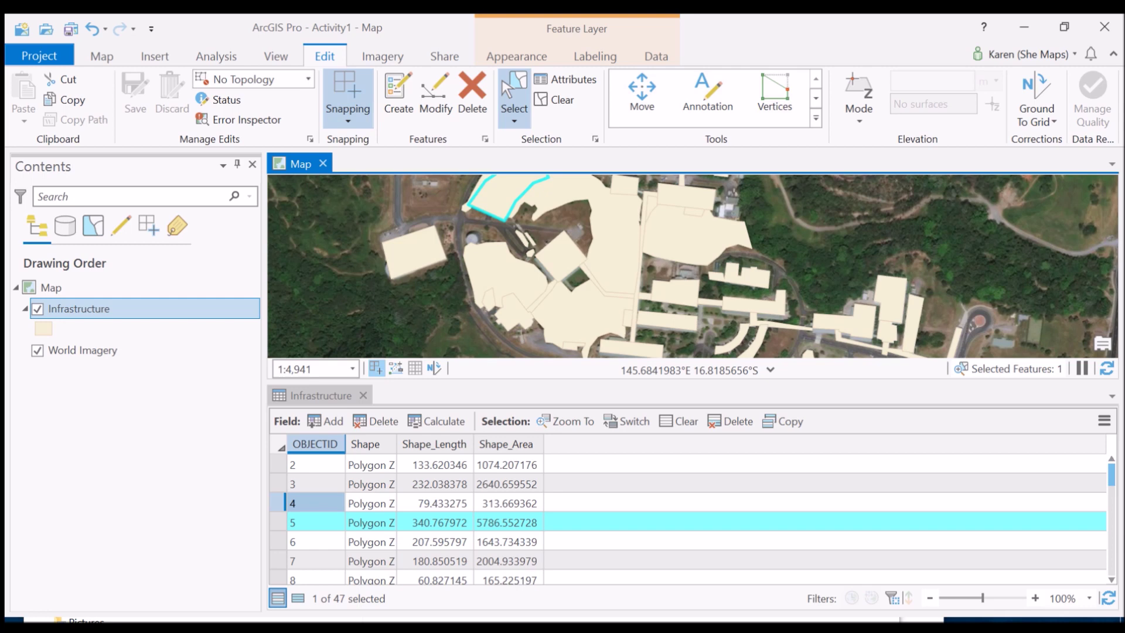
{"action": "left_click", "coordinate": [442, 503]}
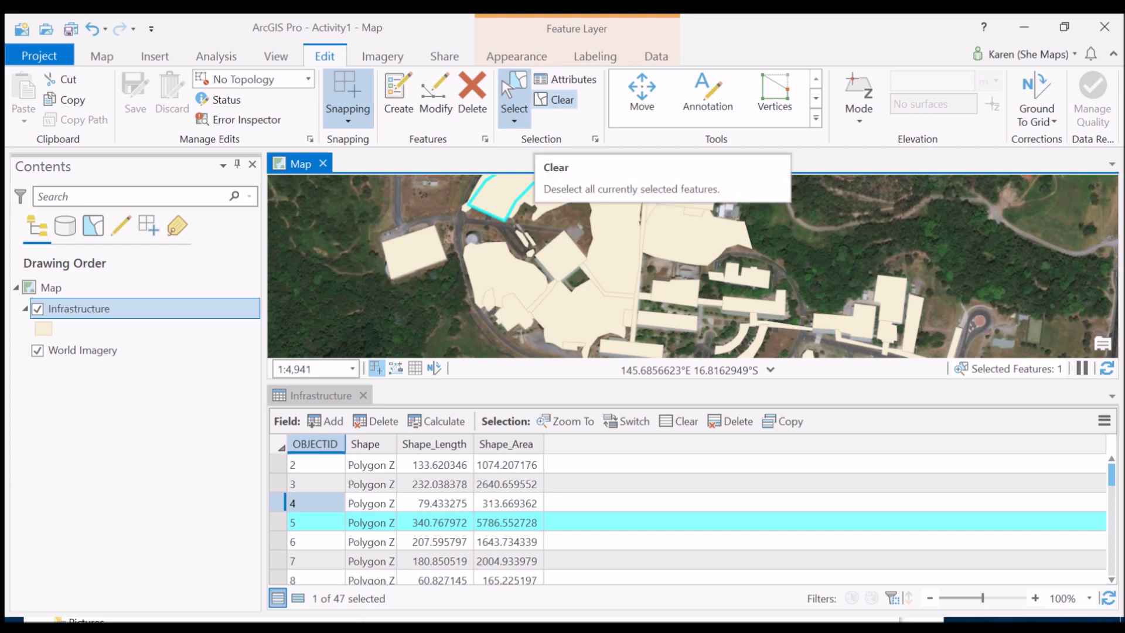
{"action": "left_click", "coordinate": [554, 99]}
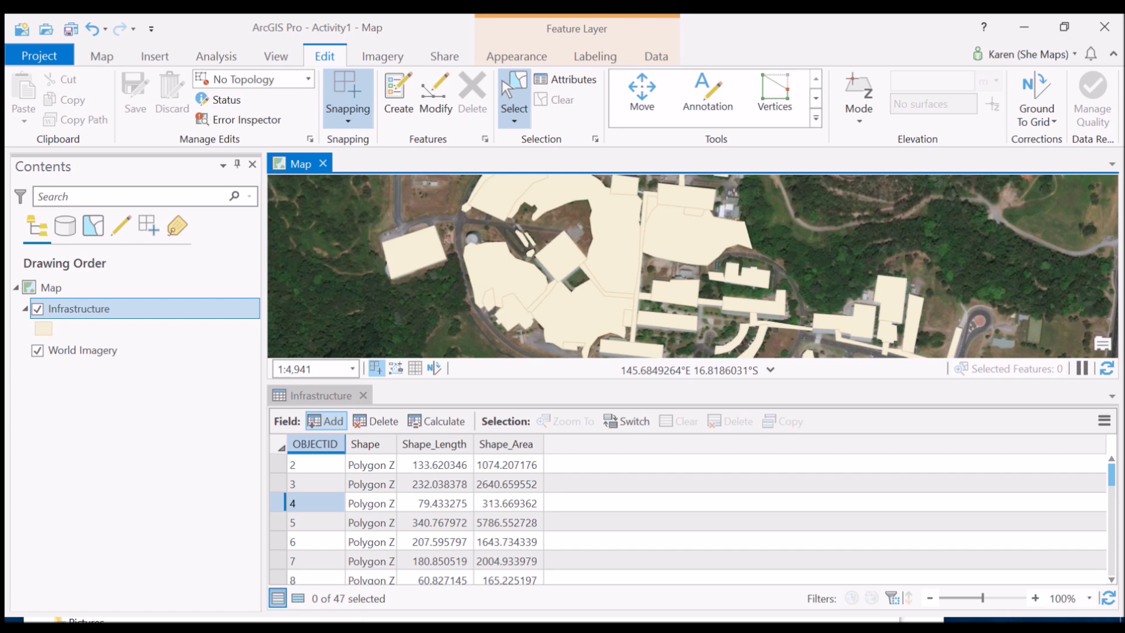
- Add a field named Type with the Text data type to the Infrastructure table and save the field changes
{"action": "left_click", "coordinate": [327, 421]}
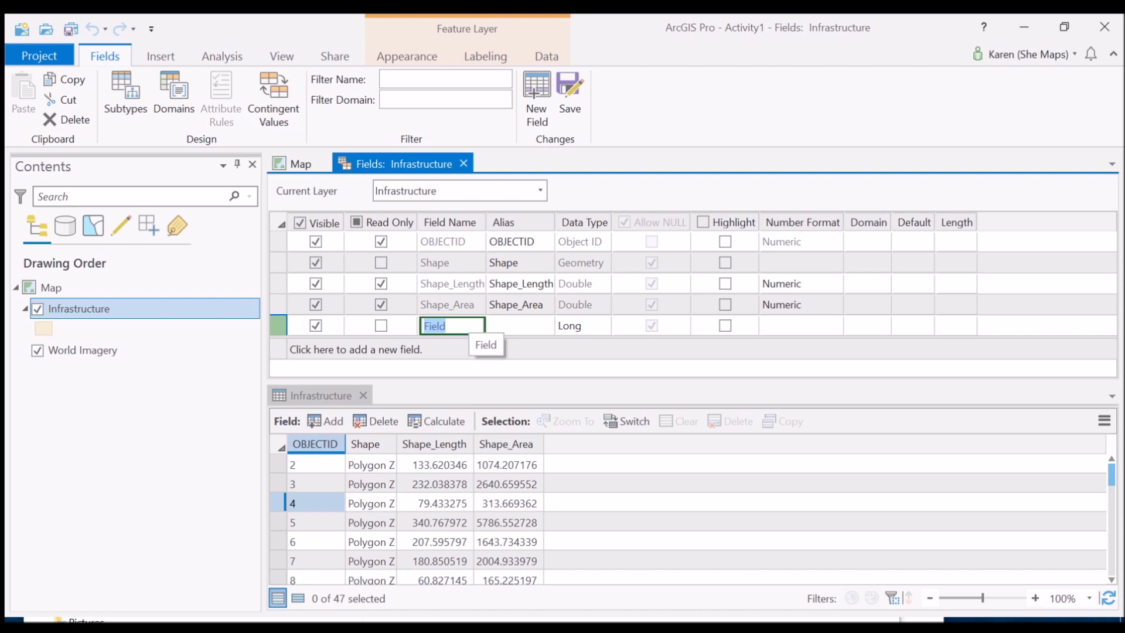
{"action": "type", "text": "Type"}
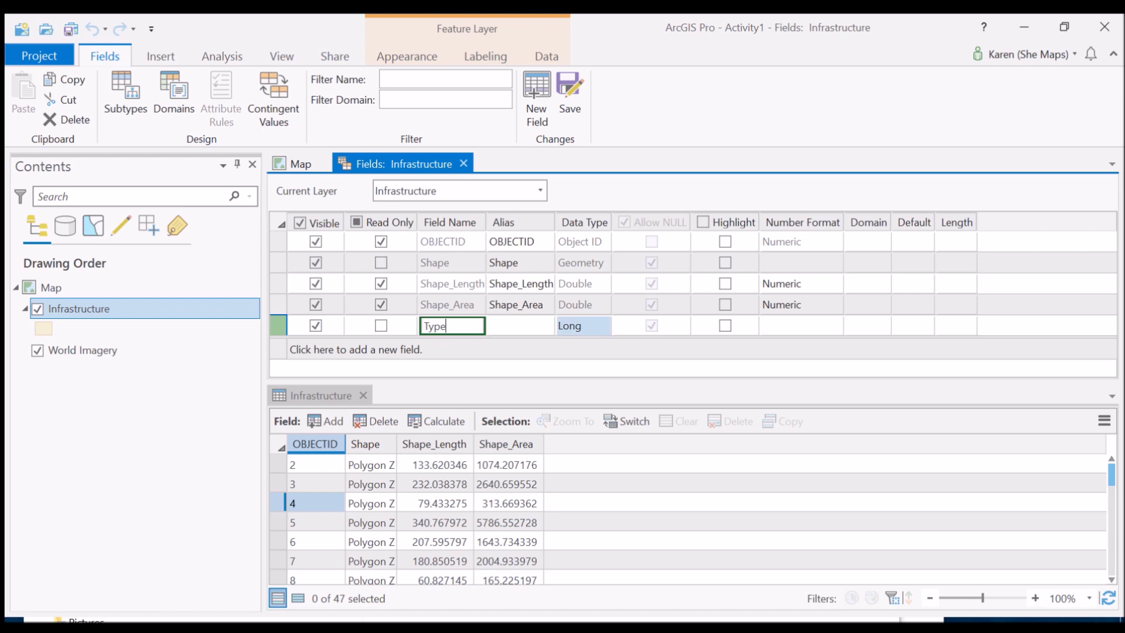
{"action": "key", "text": "Return"}
{"action": "left_click", "coordinate": [571, 325]}
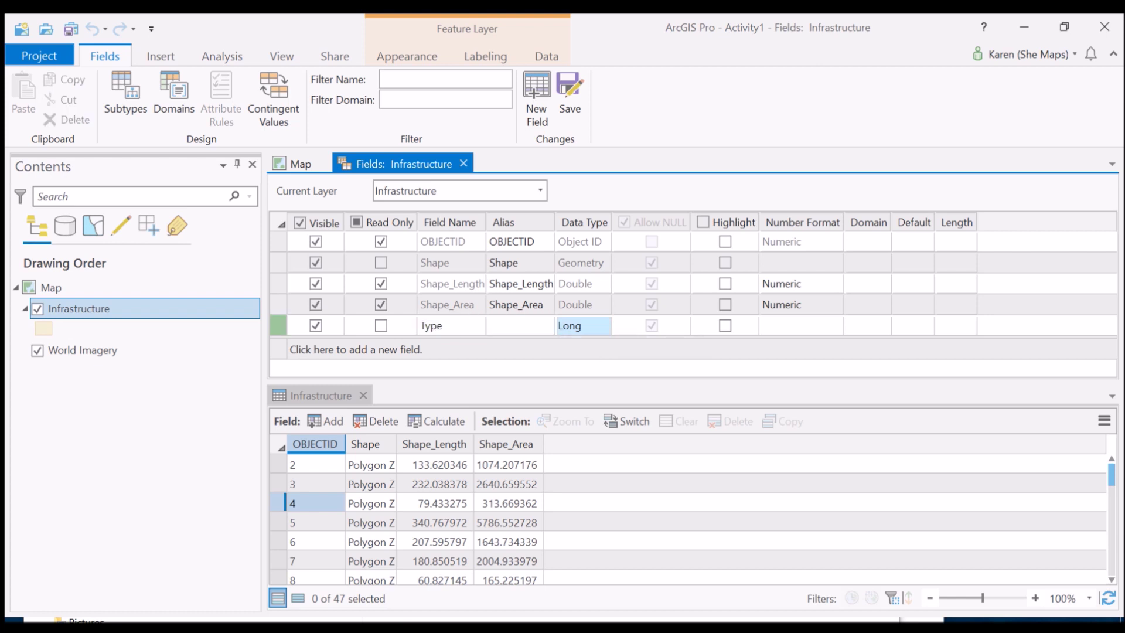
{"action": "left_click", "coordinate": [601, 325]}
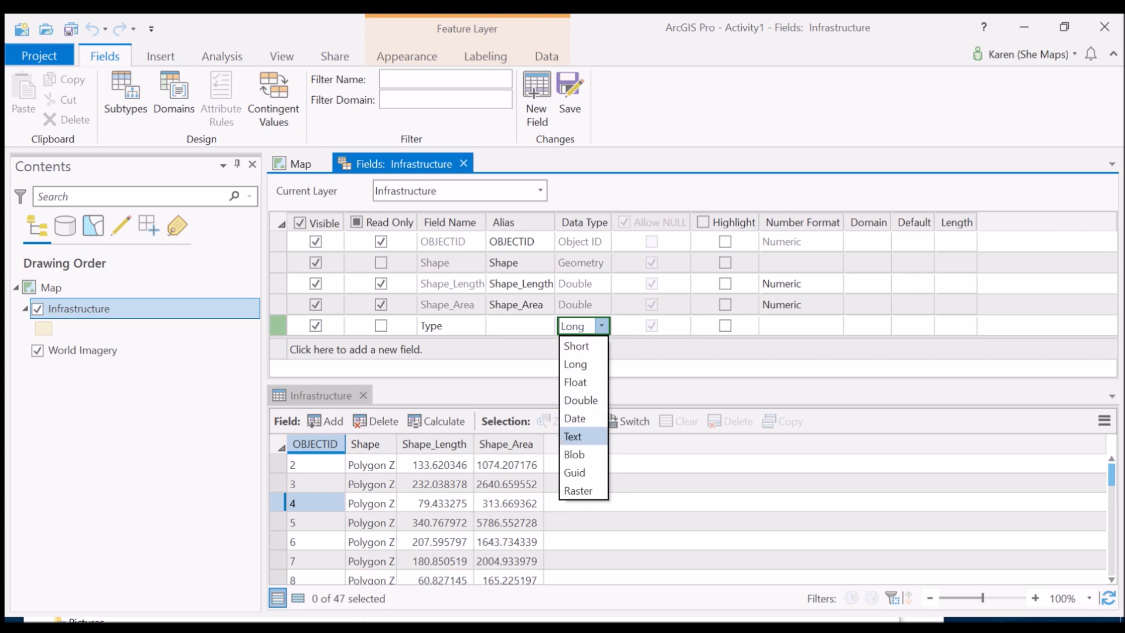
{"action": "left_click", "coordinate": [582, 436]}
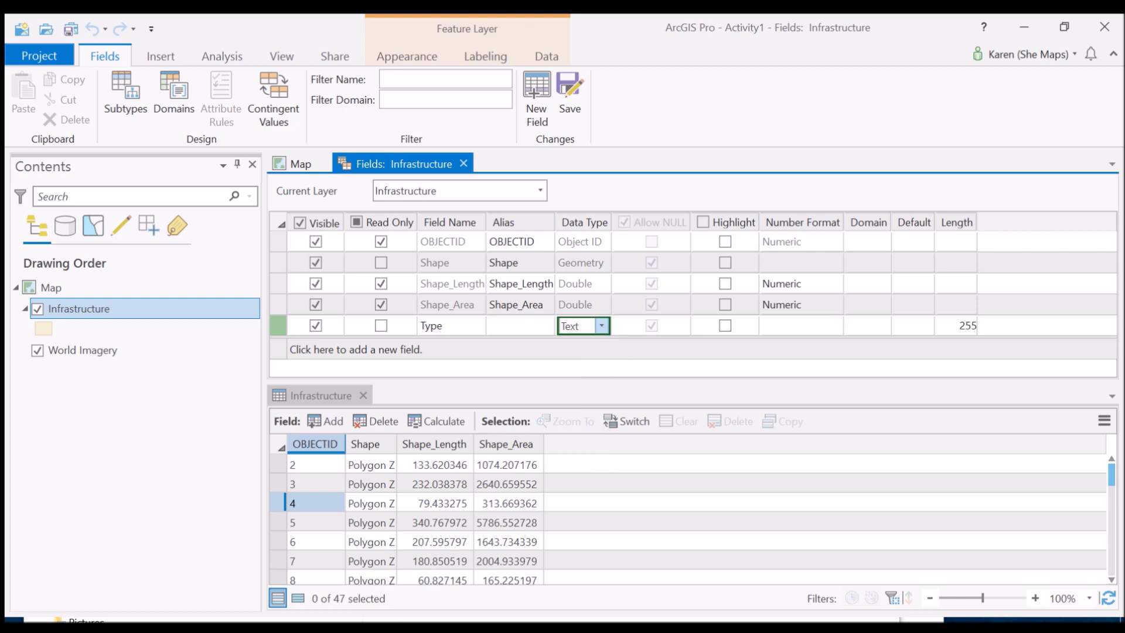
{"action": "left_click", "coordinate": [960, 325]}
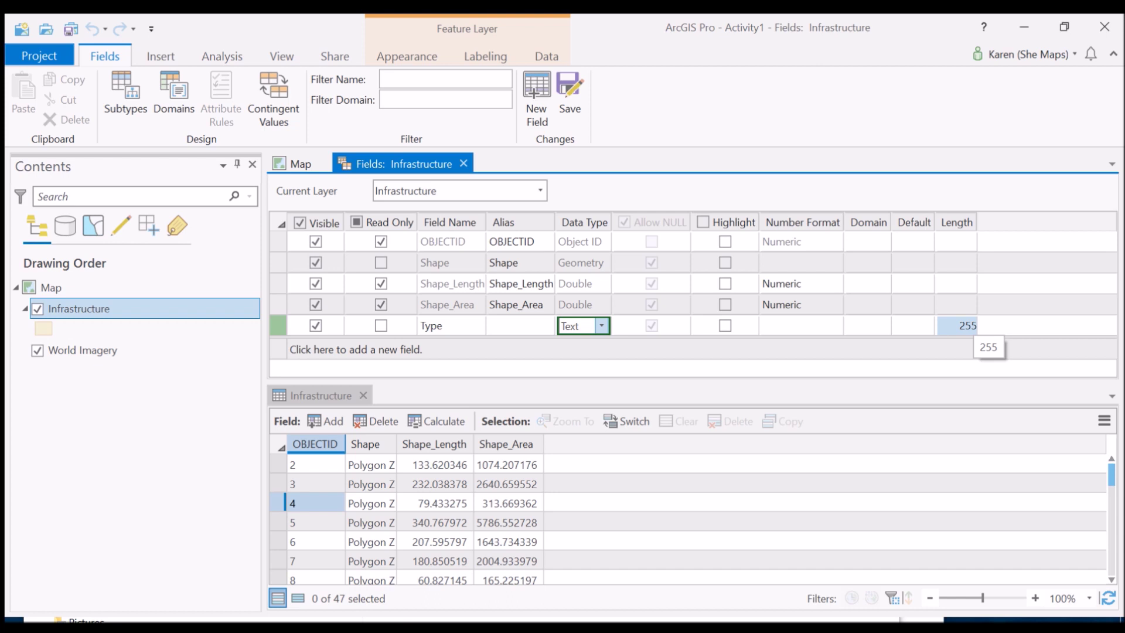
{"action": "left_click", "coordinate": [726, 305]}
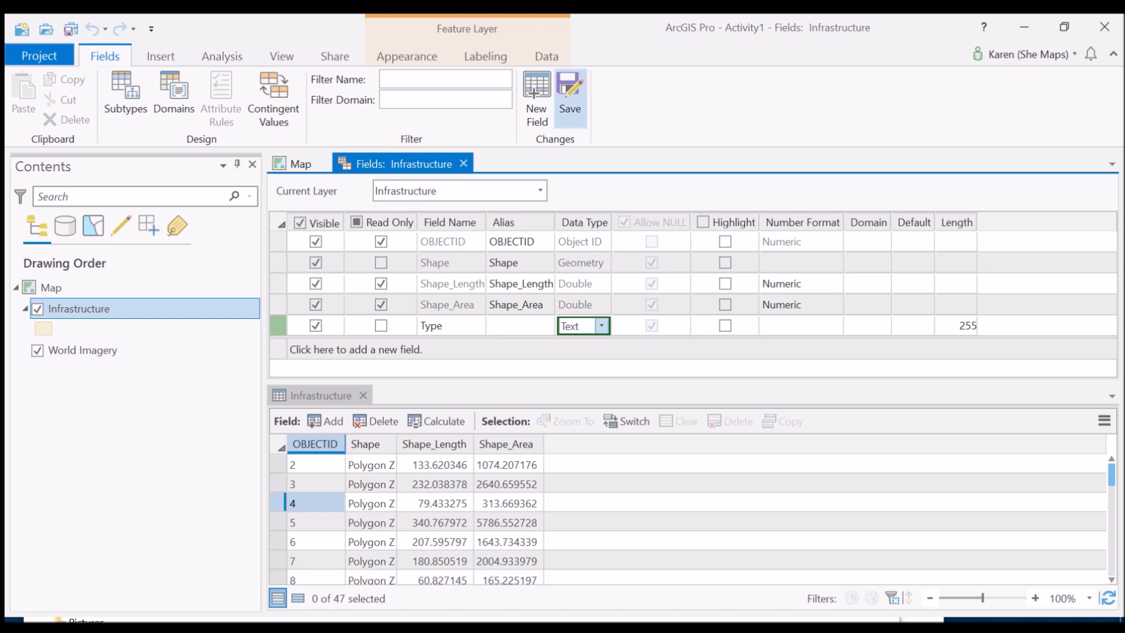
{"action": "left_click", "coordinate": [569, 99]}
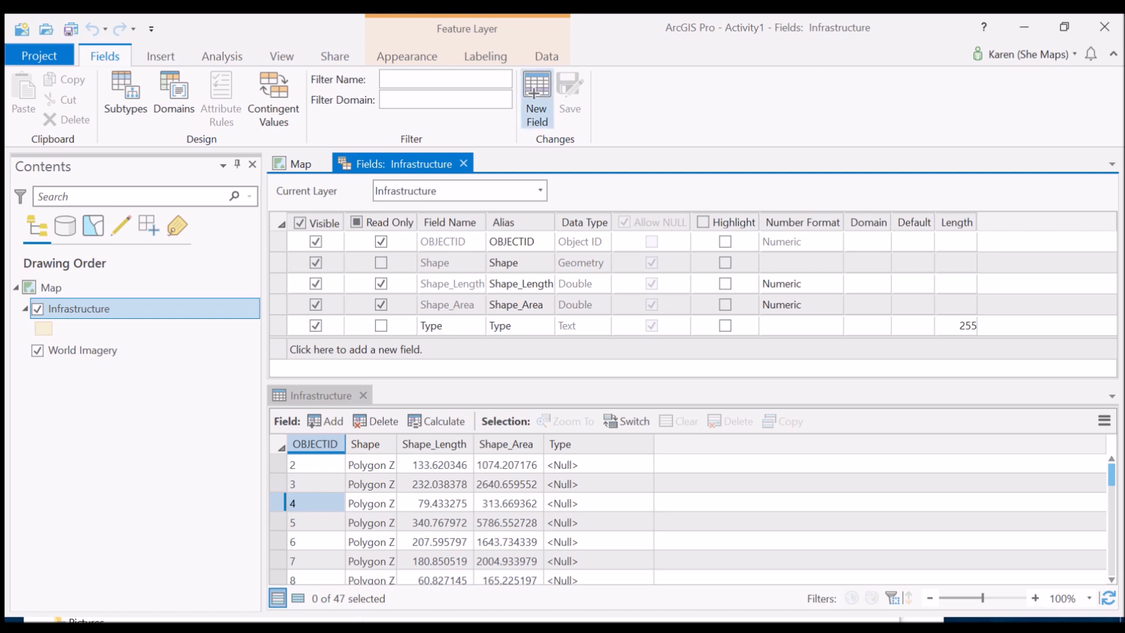
- Add a Text field named Name to the Infrastructure table, save the changes and close the field design view
{"action": "left_click", "coordinate": [537, 97]}
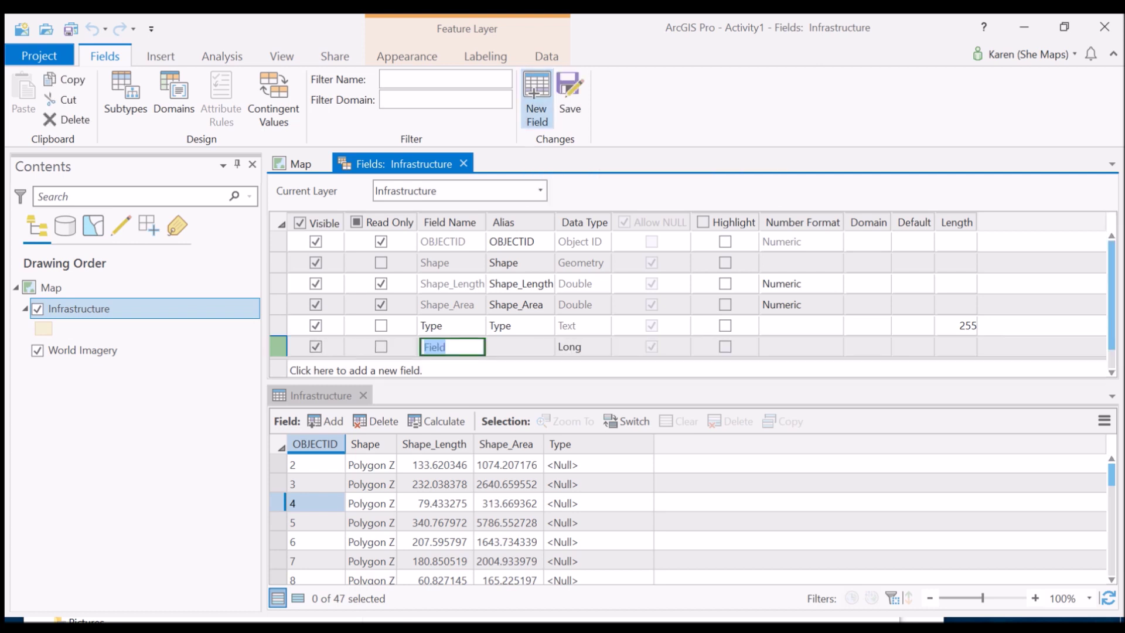
{"action": "type", "text": "Name"}
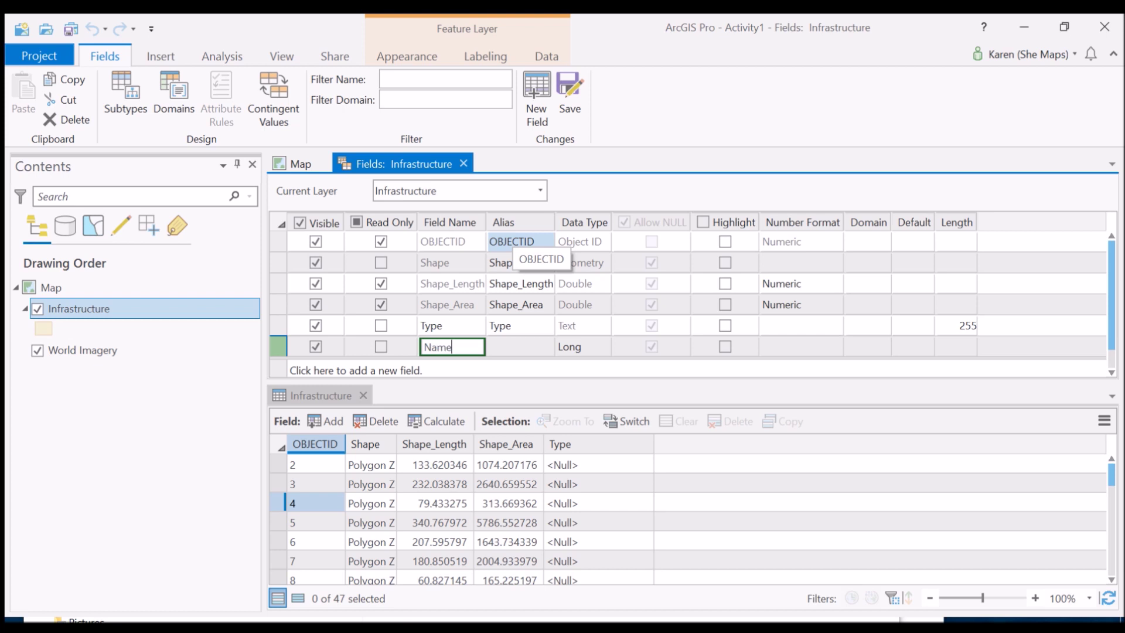
{"action": "key", "text": "Return"}
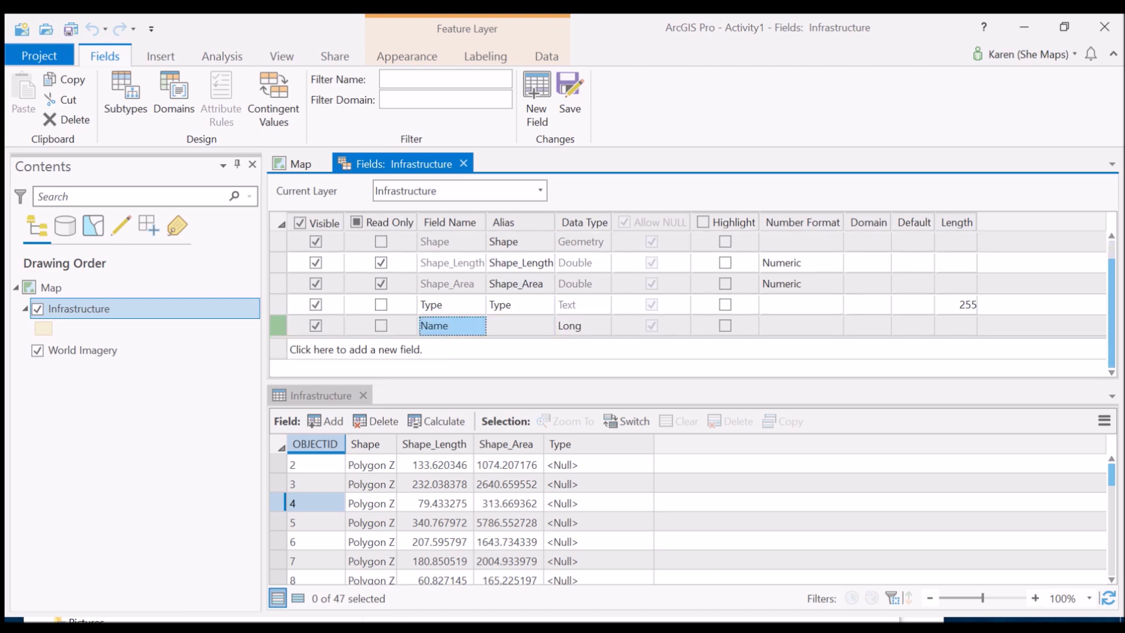
{"action": "left_click", "coordinate": [597, 326]}
{"action": "left_click", "coordinate": [599, 325]}
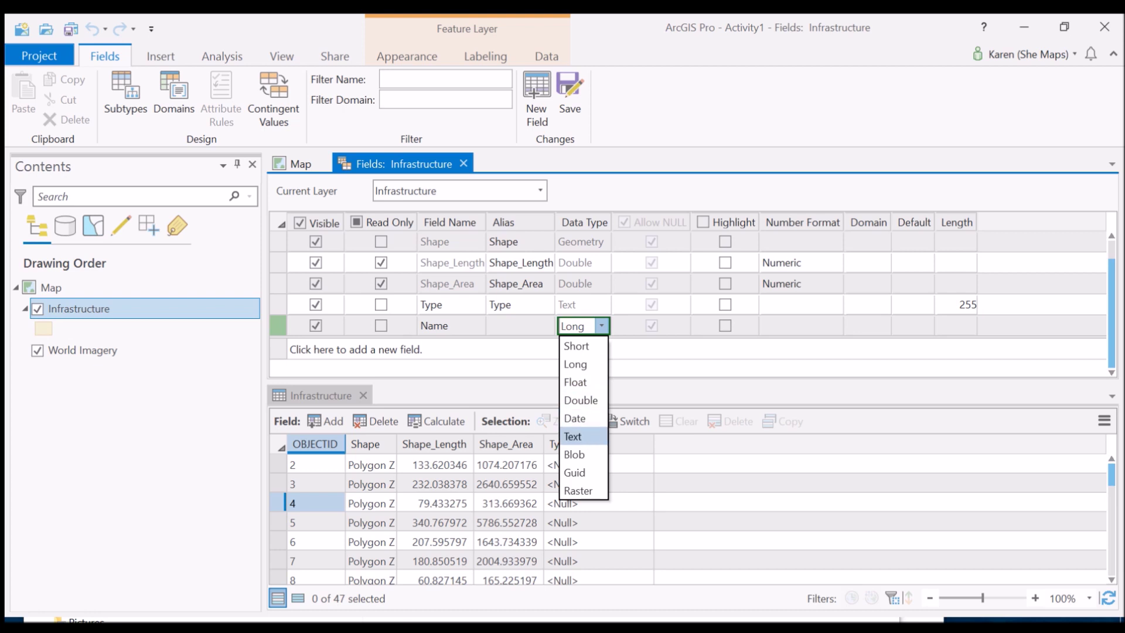
{"action": "left_click", "coordinate": [576, 436]}
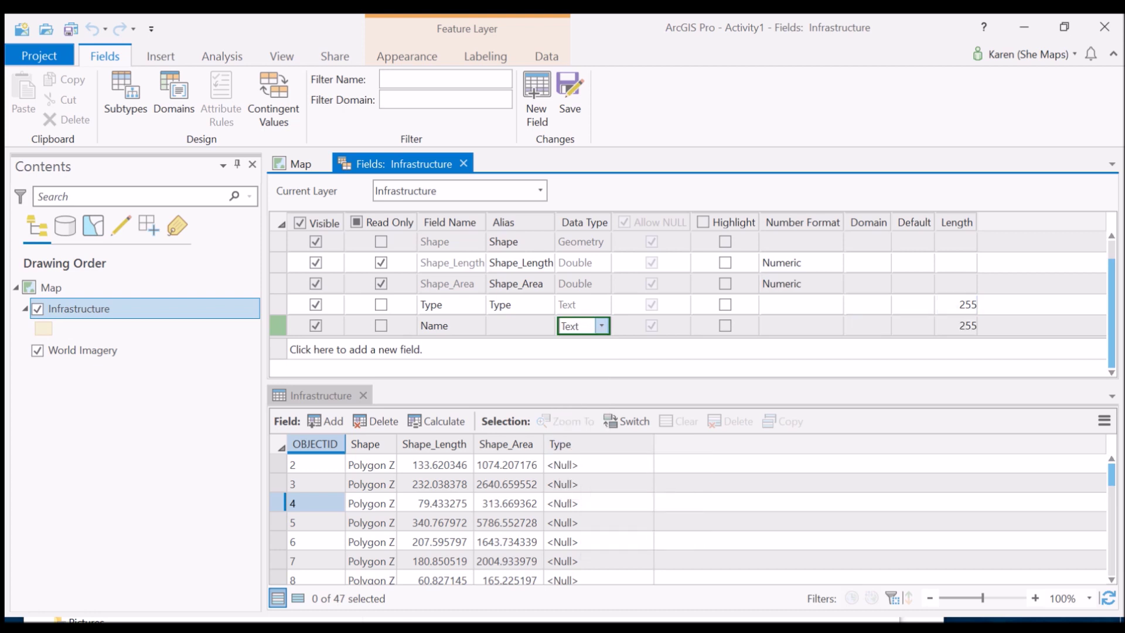
{"action": "left_click", "coordinate": [569, 99]}
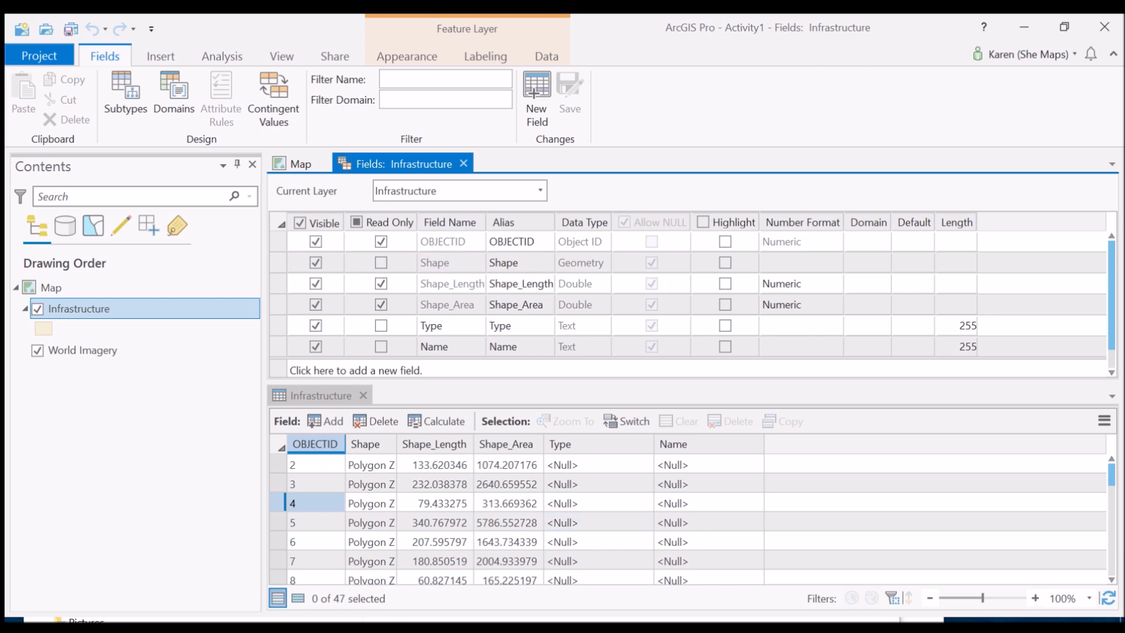
{"action": "left_click", "coordinate": [463, 164]}
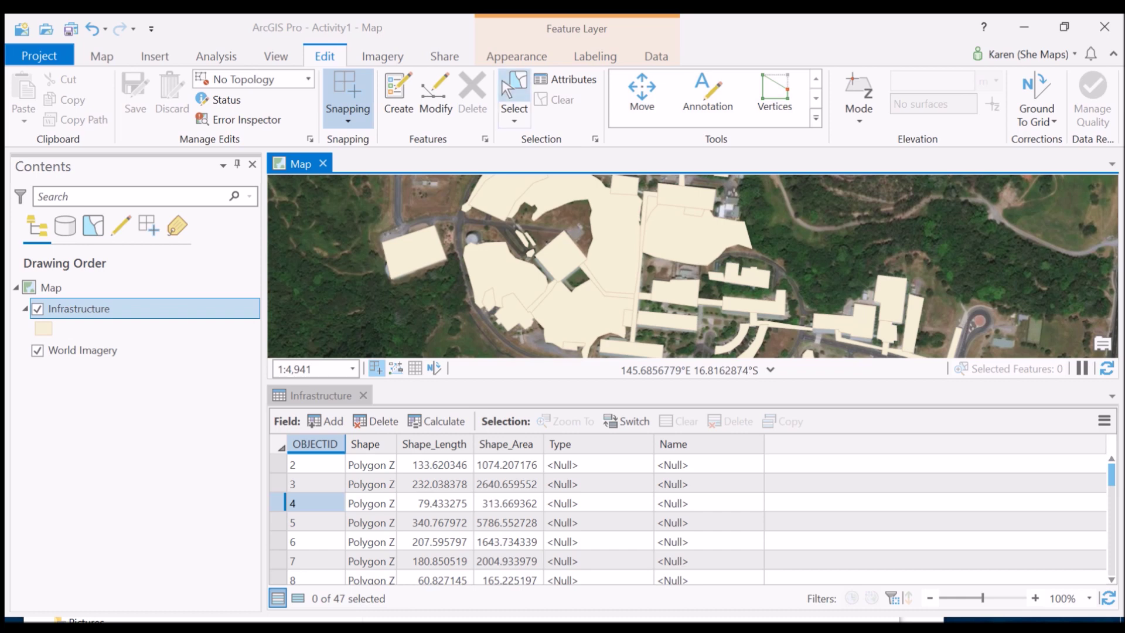
- Select the isolated rectangular building polygon at the campus's western edge and show only the selected record in the table
{"action": "left_click", "coordinate": [513, 94]}
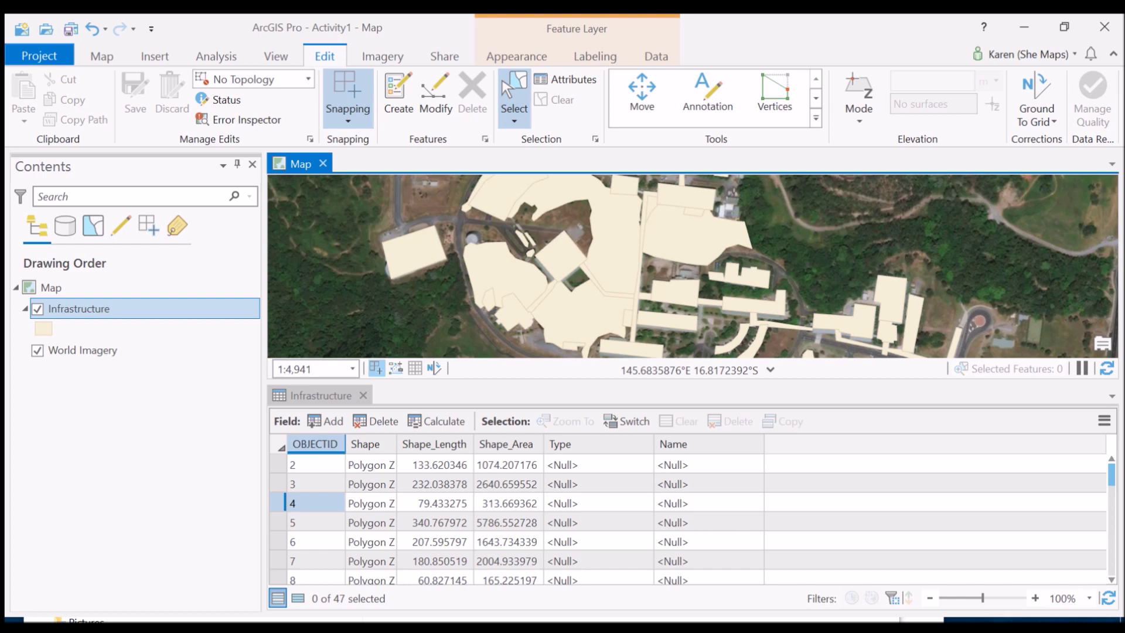
{"action": "left_click", "coordinate": [415, 253]}
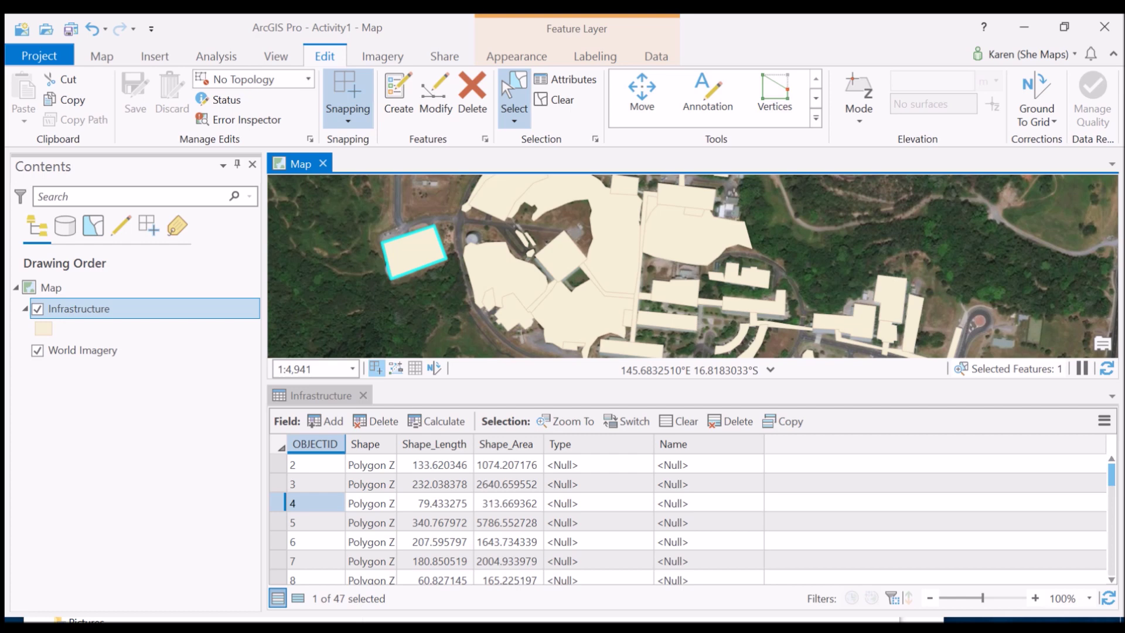
{"action": "left_click_drag", "start_coordinate": [1111, 474], "coordinate": [1111, 483]}
{"action": "scroll", "coordinate": [686, 521], "scroll_direction": "up", "scroll_amount": 1}
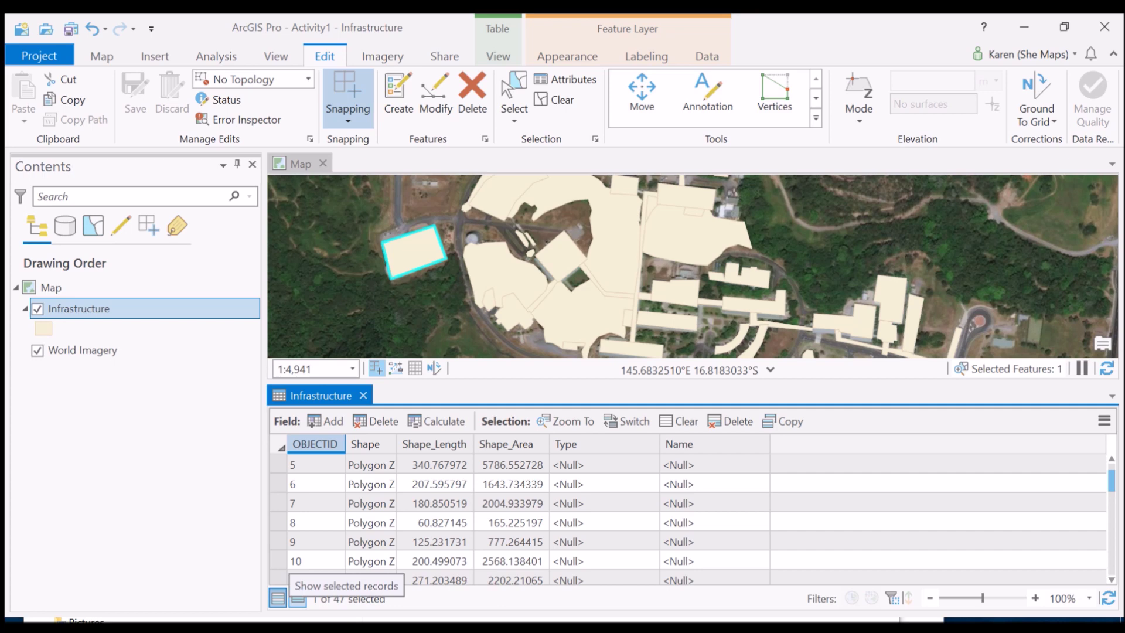
{"action": "left_click", "coordinate": [298, 598]}
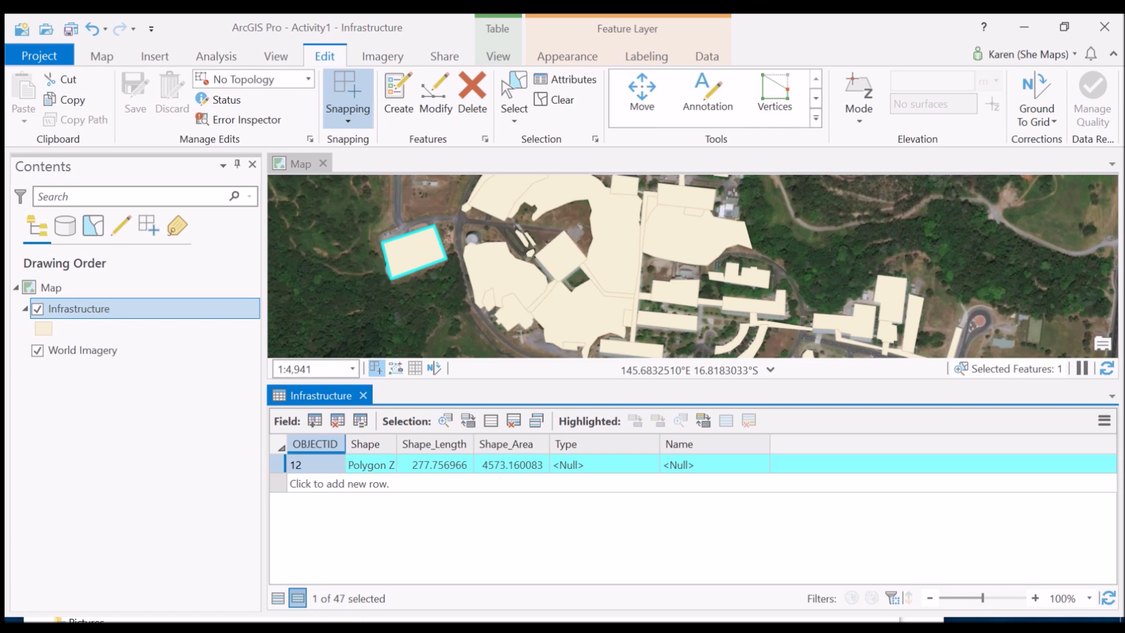
- Set the selected building record's Type value to Building
{"action": "left_click", "coordinate": [603, 464]}
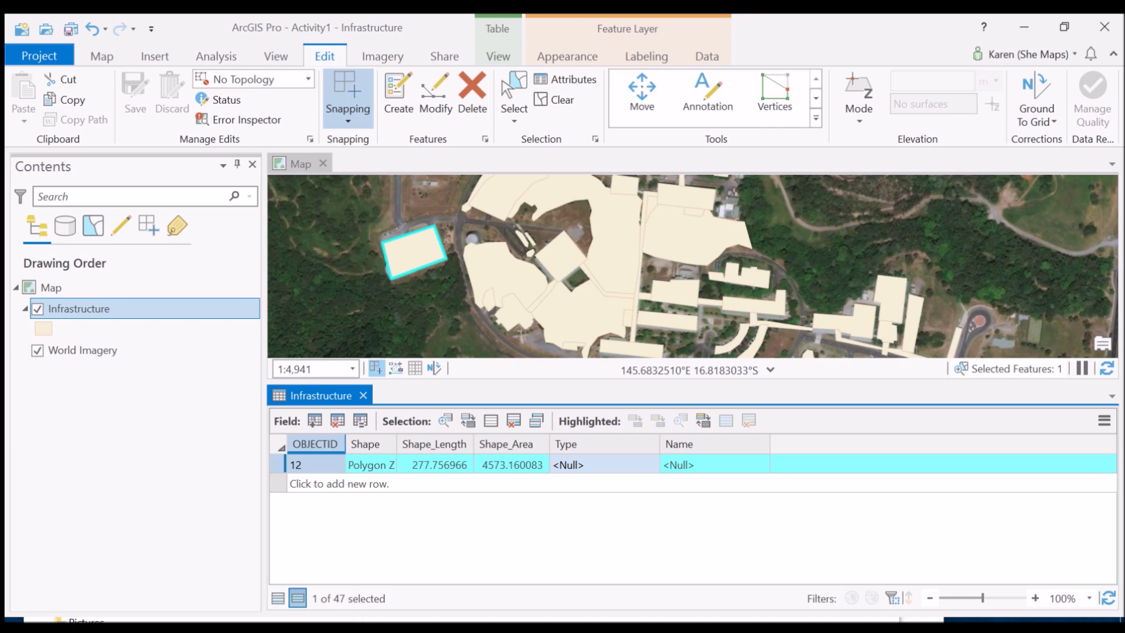
{"action": "left_click", "coordinate": [603, 465]}
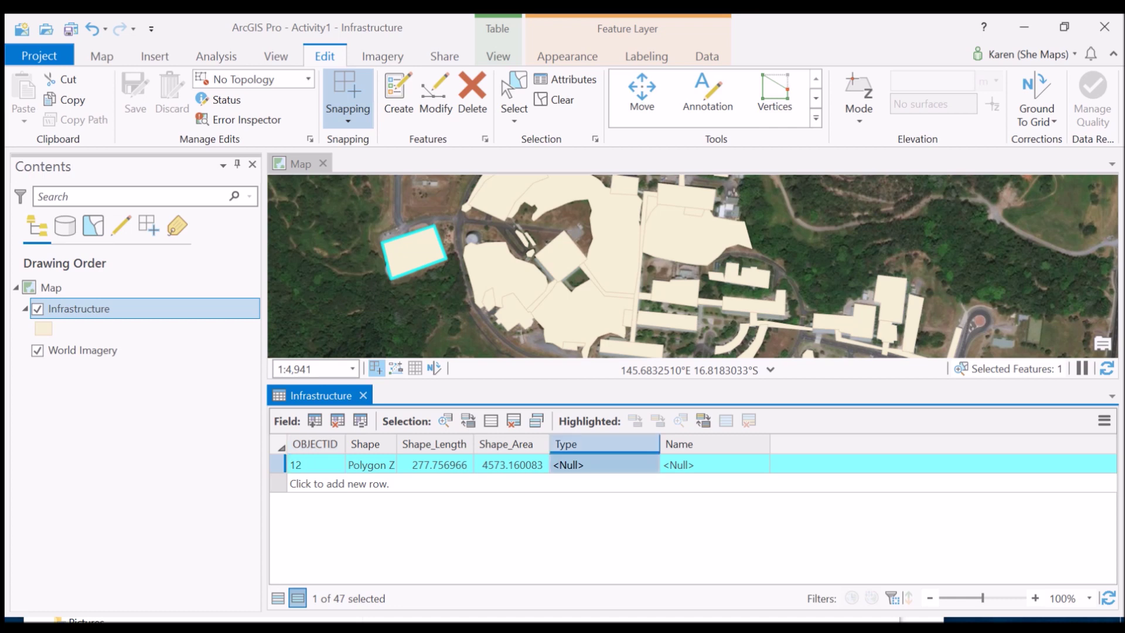
{"action": "double_click", "coordinate": [604, 465]}
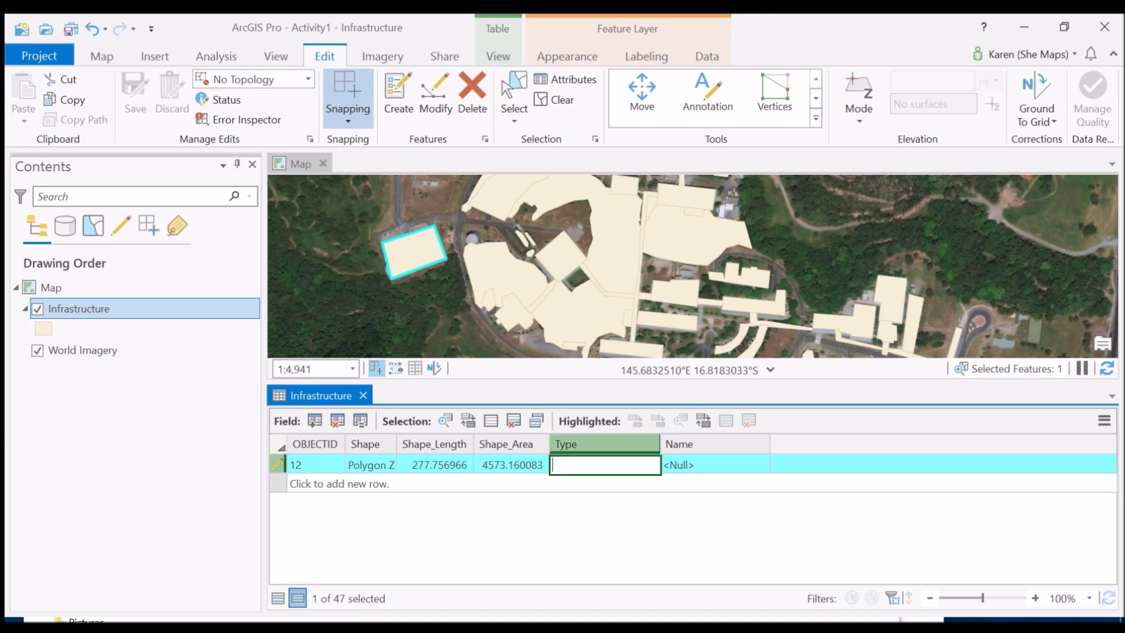
{"action": "type", "text": "Building"}
{"action": "key", "text": "Tab"}
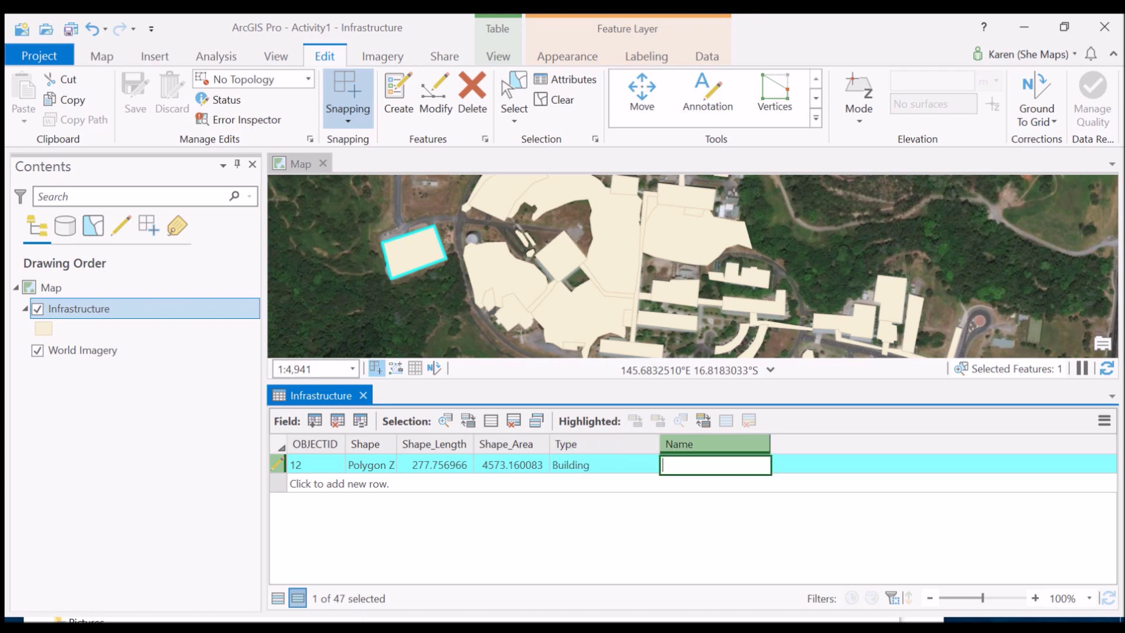
{"action": "key", "text": "Tab"}
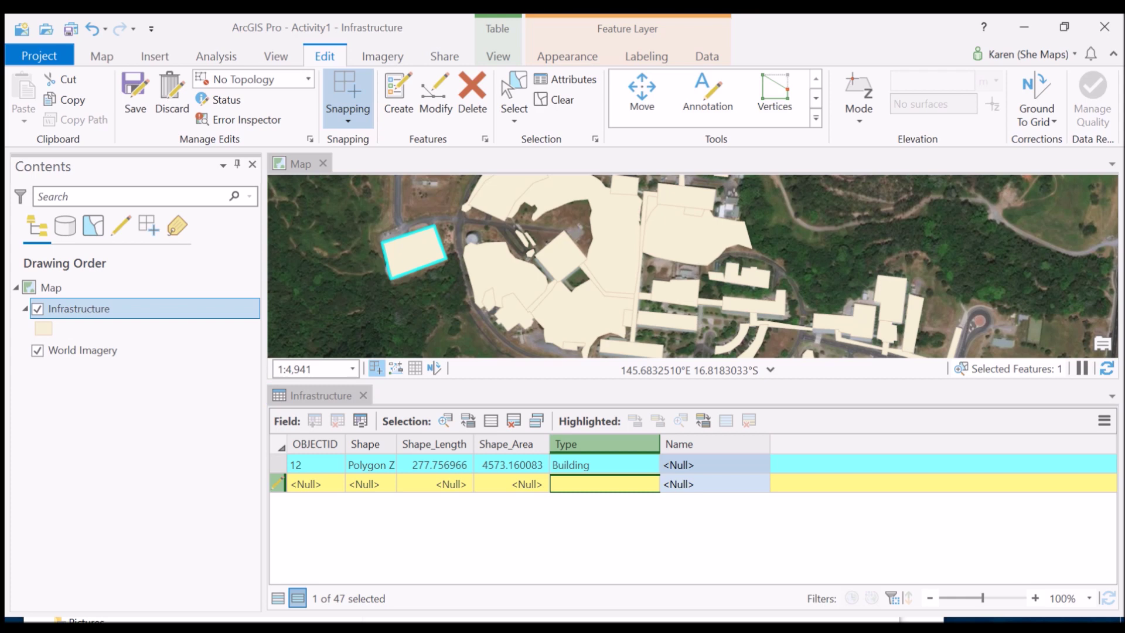
- Show all records in the Infrastructure table again and clear the building selection
{"action": "left_click", "coordinate": [278, 598]}
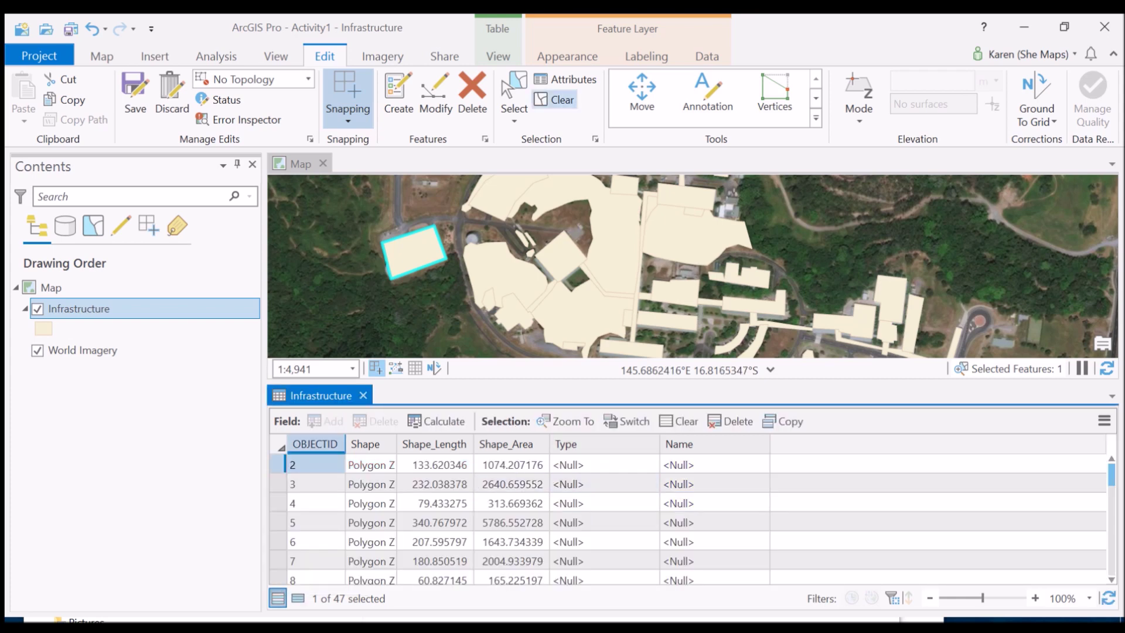
{"action": "left_click", "coordinate": [554, 99]}
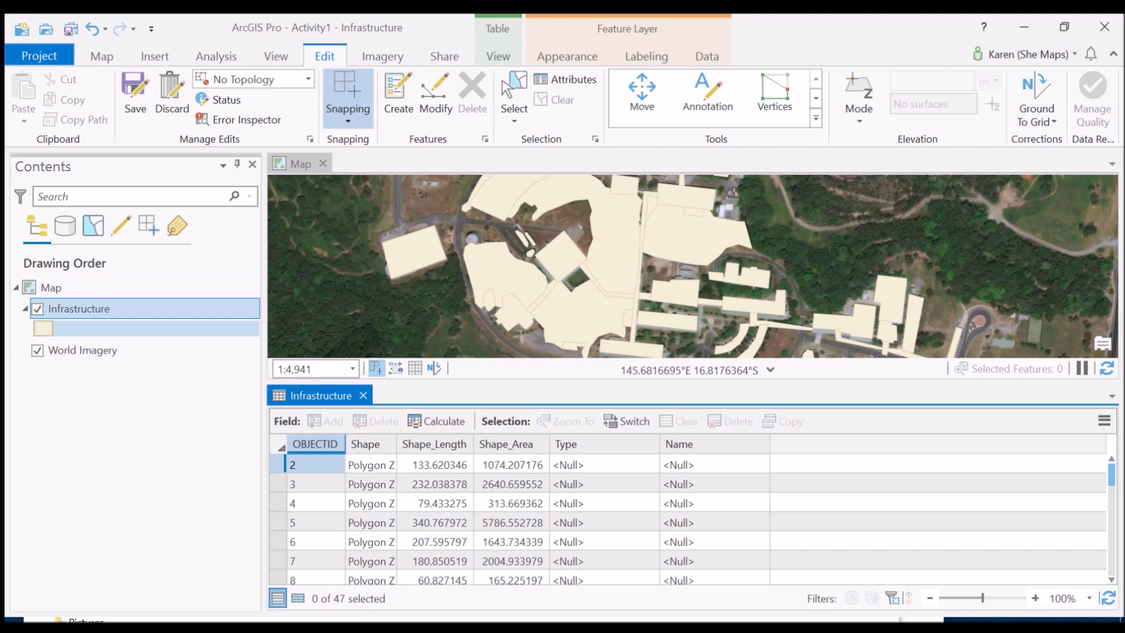
- Change the Infrastructure layer's polygon symbol to the thin black outline without fill from the ArcGIS 2D gallery and close the symbology settings
{"action": "left_click", "coordinate": [44, 328]}
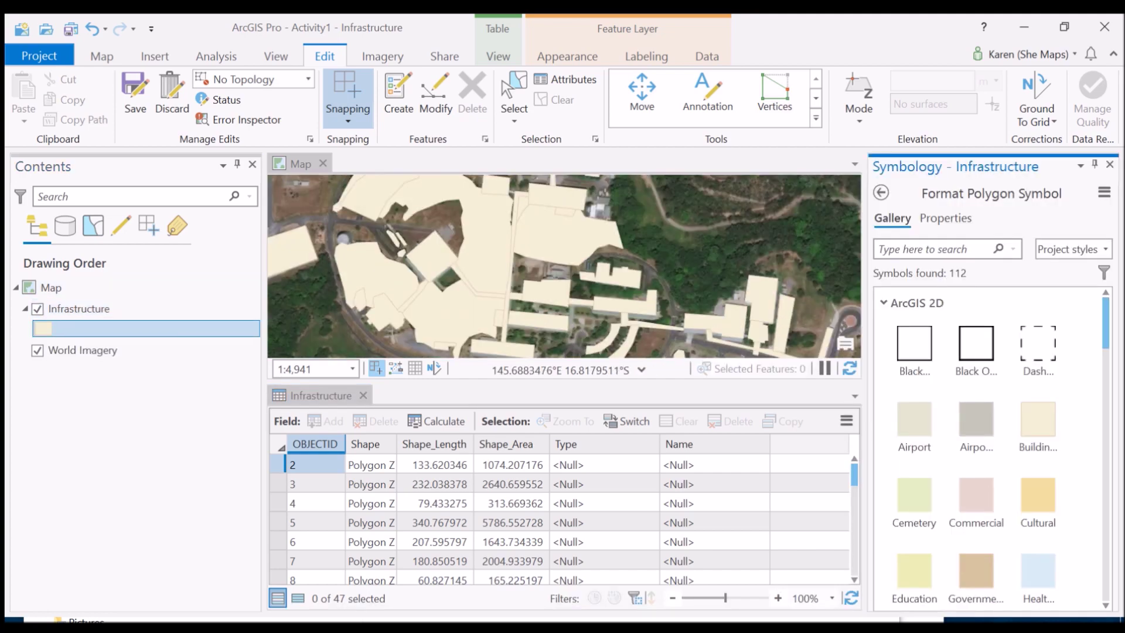
{"action": "left_click", "coordinate": [914, 346]}
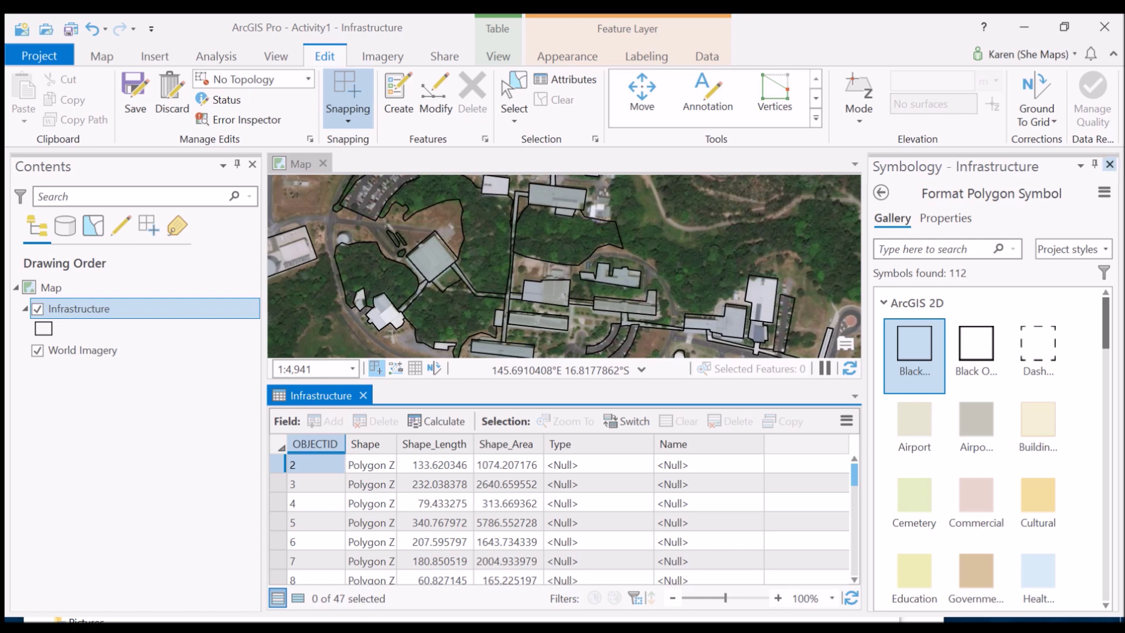
{"action": "left_click", "coordinate": [1108, 165]}
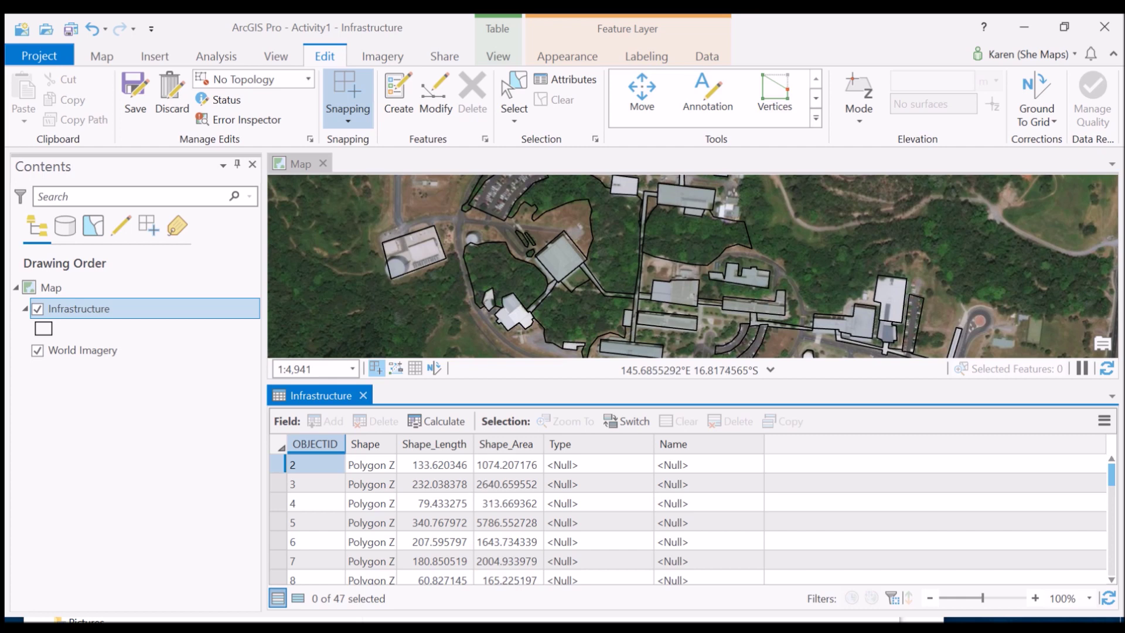
- Select the tree-covered polygon just east of the isolated western building and show only the selected record in the table
{"action": "left_click_drag", "start_coordinate": [510, 293], "coordinate": [702, 288]}
{"action": "left_click", "coordinate": [515, 88]}
{"action": "left_click", "coordinate": [707, 271]}
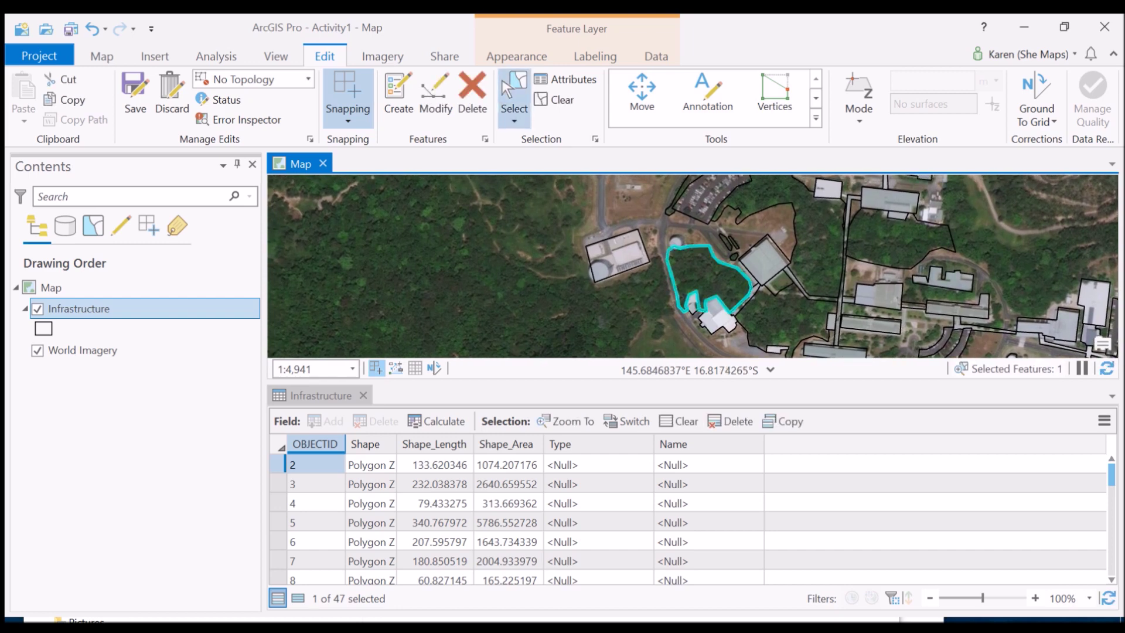
{"action": "left_click", "coordinate": [297, 598]}
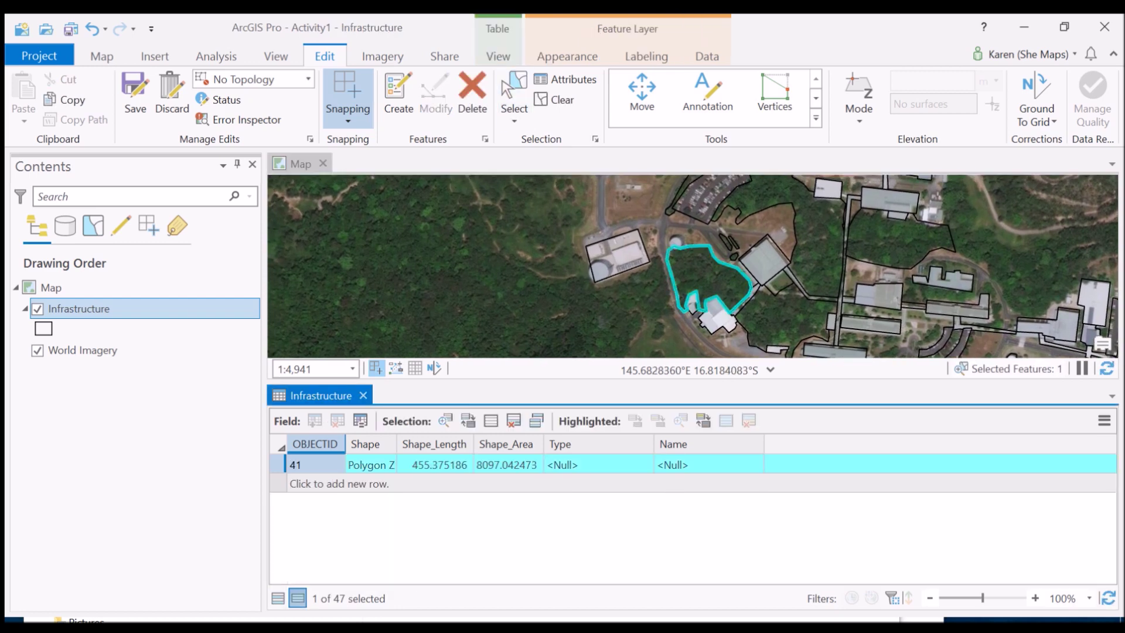
- Set the selected tree area's Type value to Trees, leave its Name empty and show all records in the table
{"action": "left_click", "coordinate": [588, 465]}
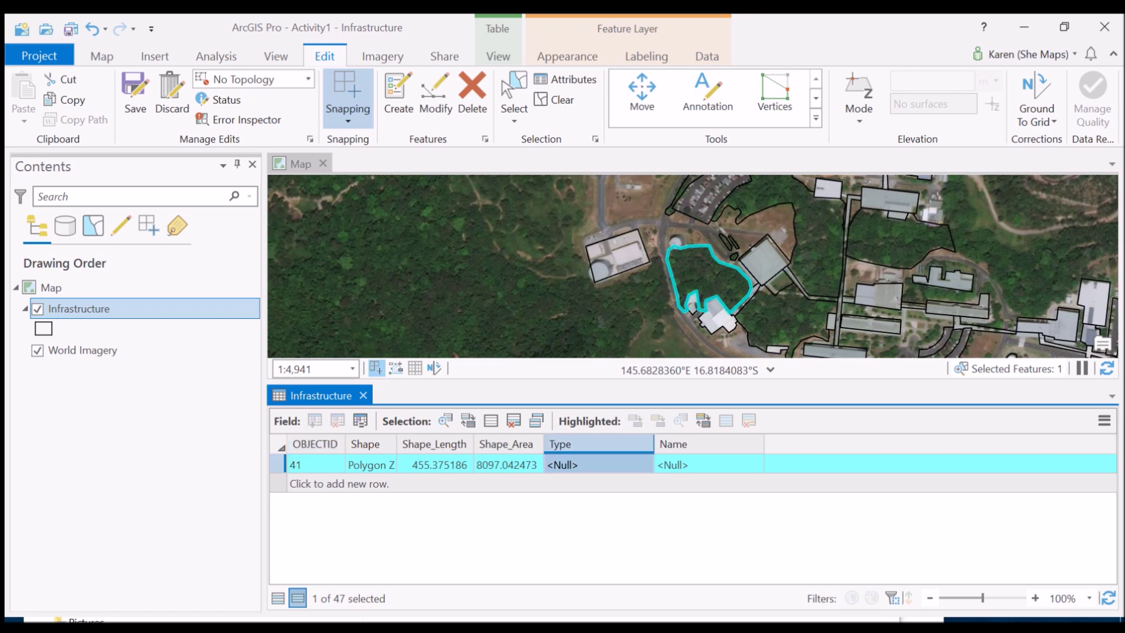
{"action": "double_click", "coordinate": [588, 464]}
{"action": "type", "text": "Trees"}
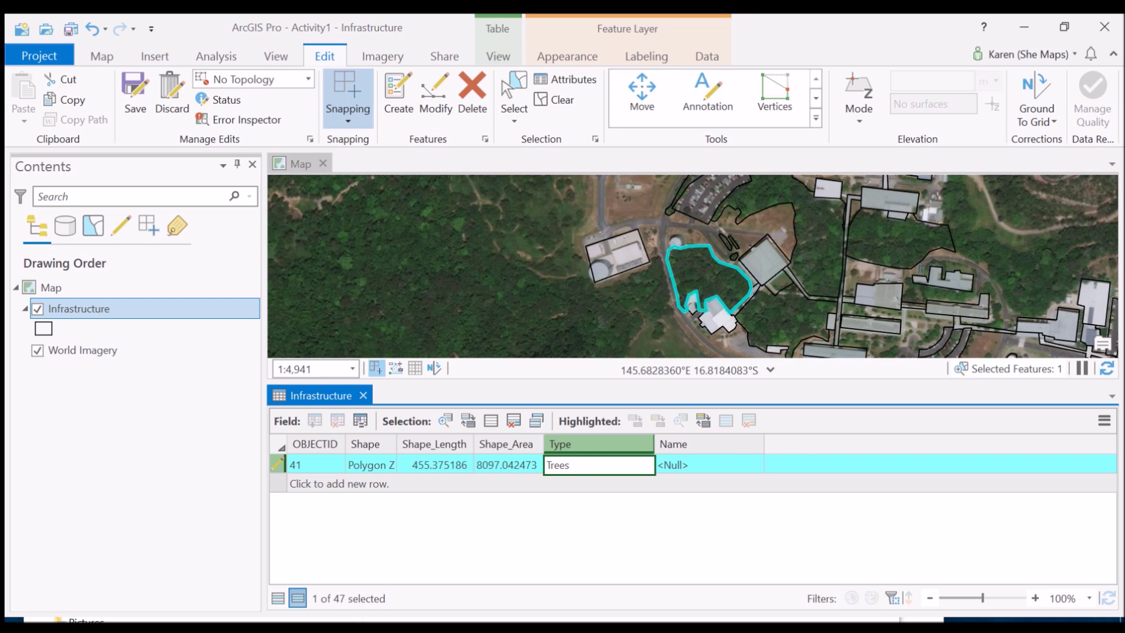
{"action": "key", "text": "Tab"}
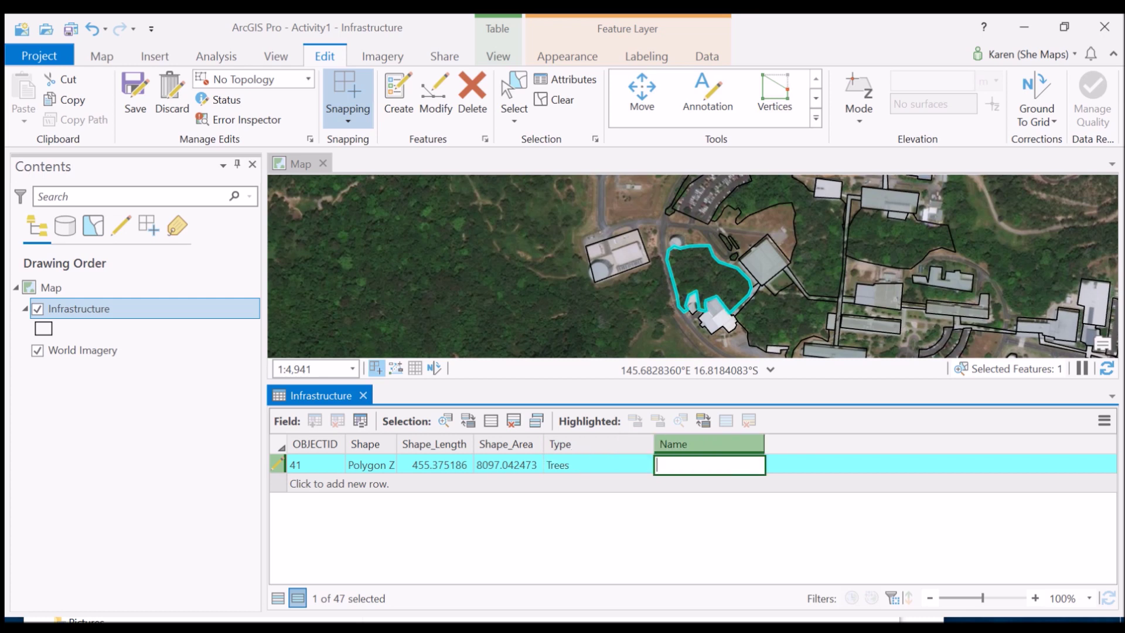
{"action": "left_click", "coordinate": [796, 331]}
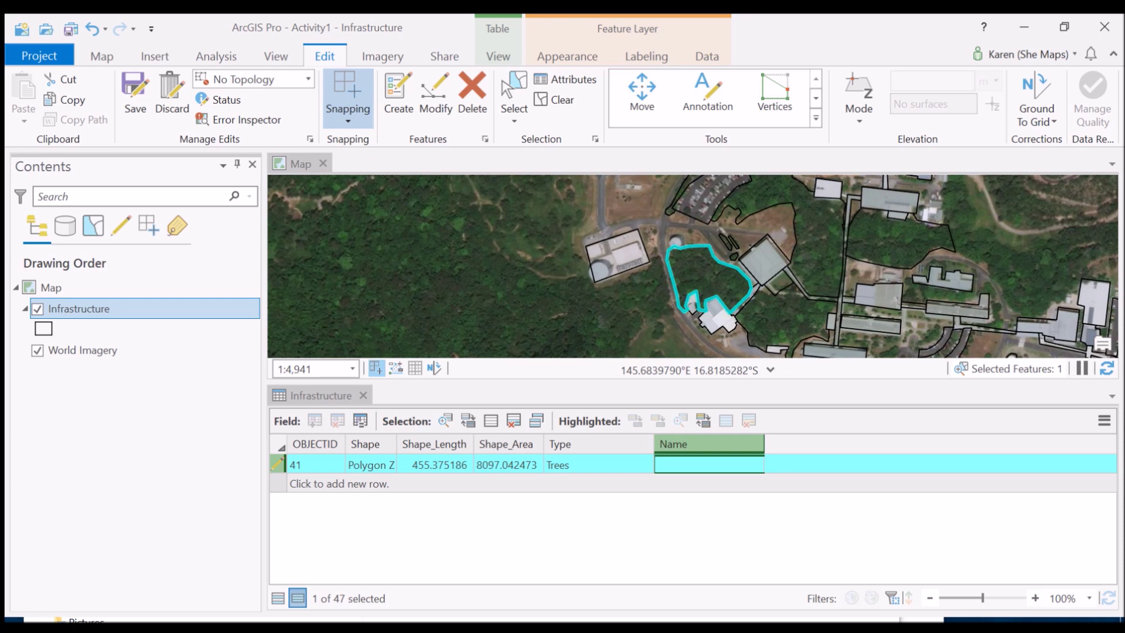
{"action": "left_click", "coordinate": [277, 598]}
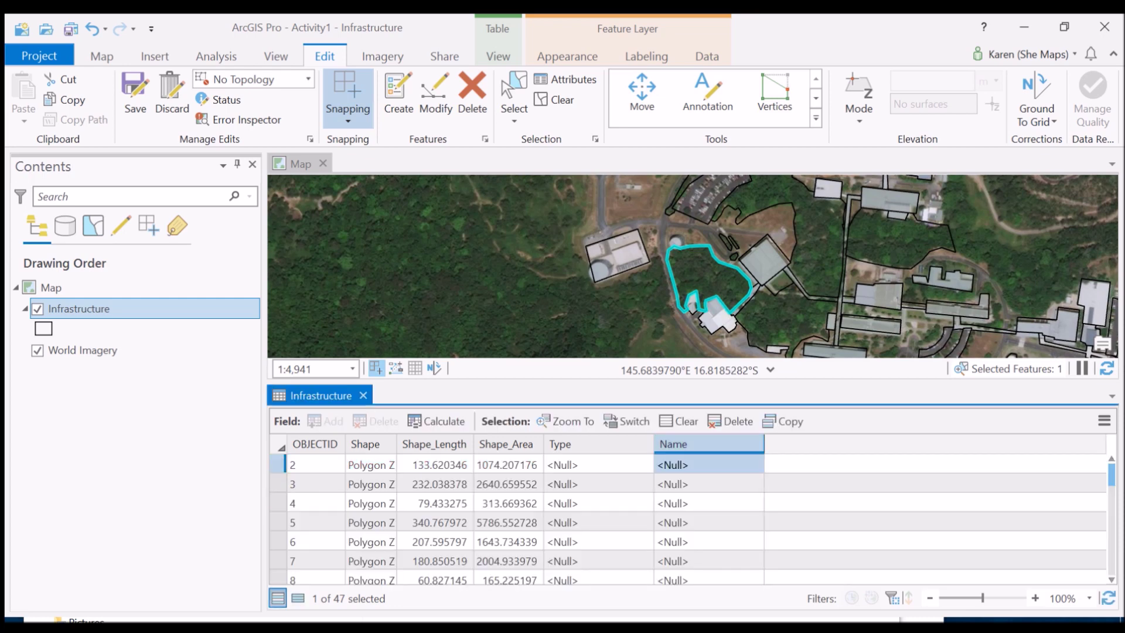
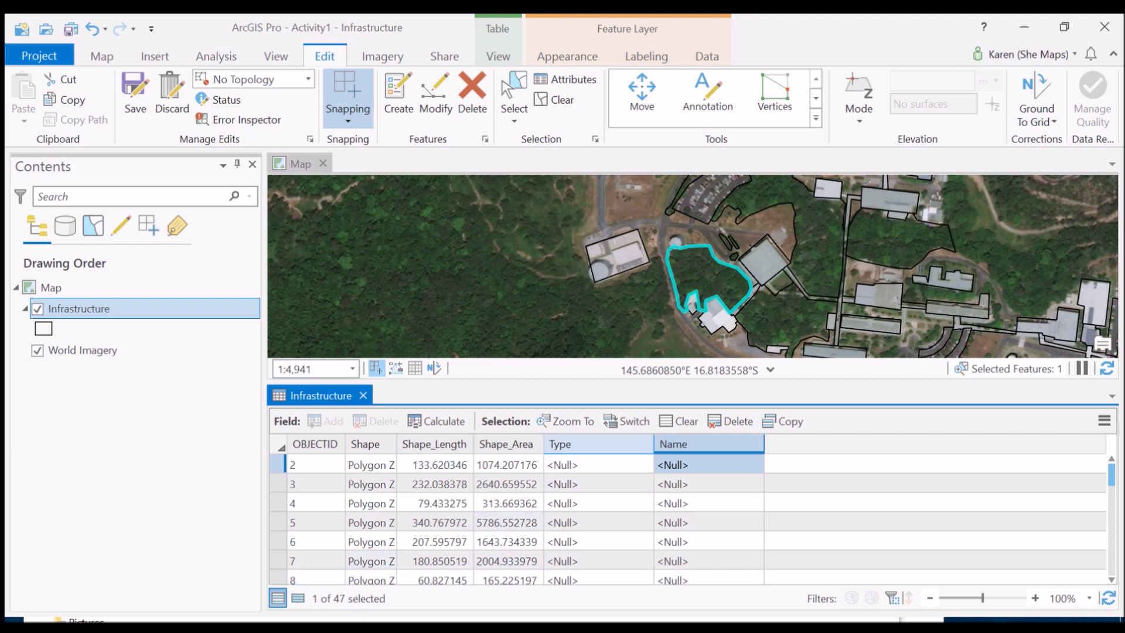
- Sort the Infrastructure table by the Type field in descending order
{"action": "mouse_move", "coordinate": [577, 445]}
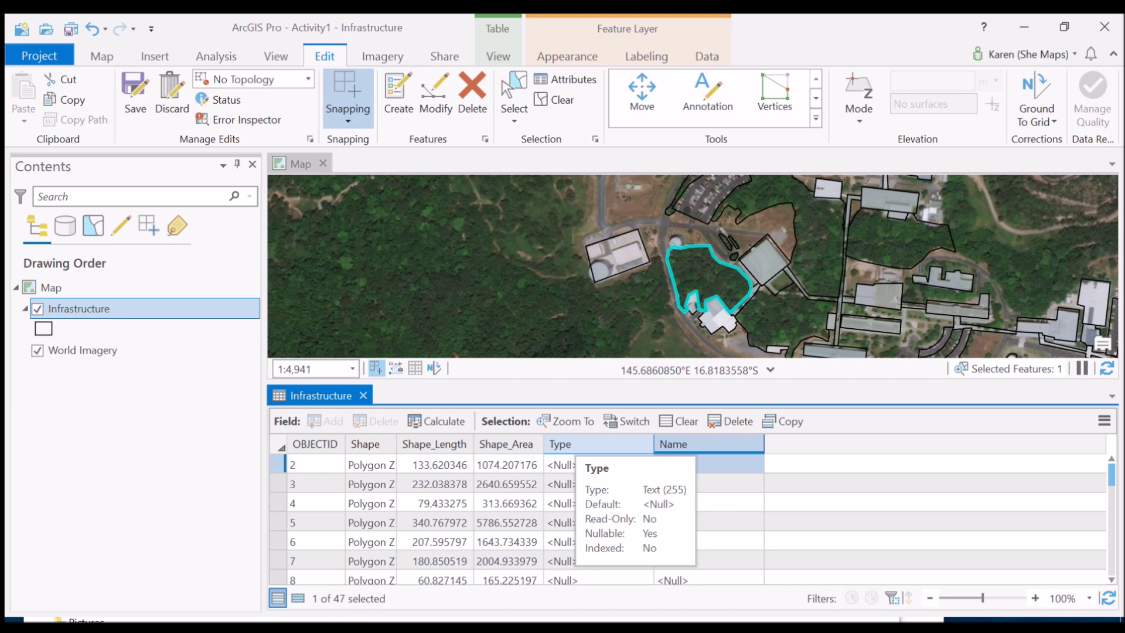
{"action": "double_click", "coordinate": [577, 445]}
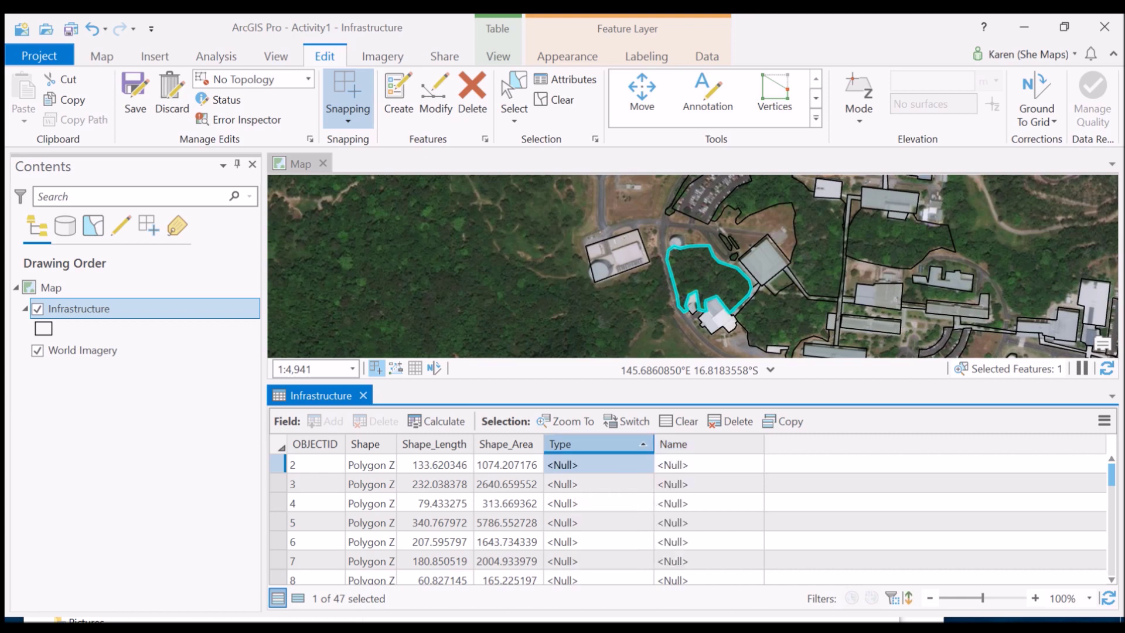
{"action": "double_click", "coordinate": [577, 445]}
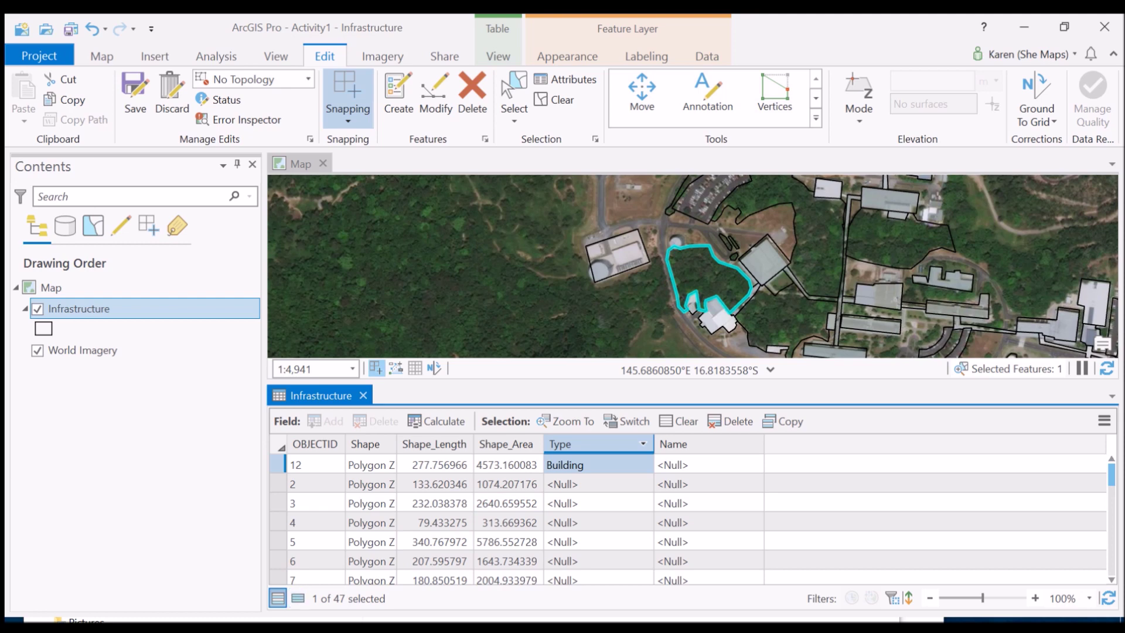
- Show only the selected tree area's record, set its Type to Trees, leave Name empty and show all records again
{"action": "left_click", "coordinate": [297, 598]}
{"action": "double_click", "coordinate": [598, 465]}
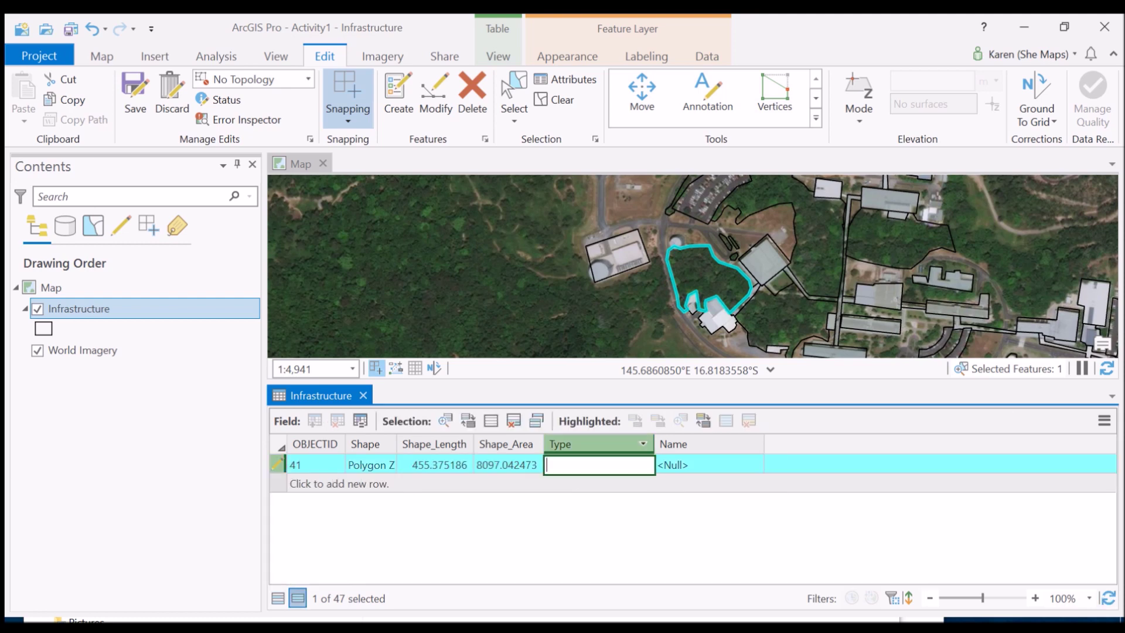
{"action": "type", "text": "Trees"}
{"action": "key", "text": "Return"}
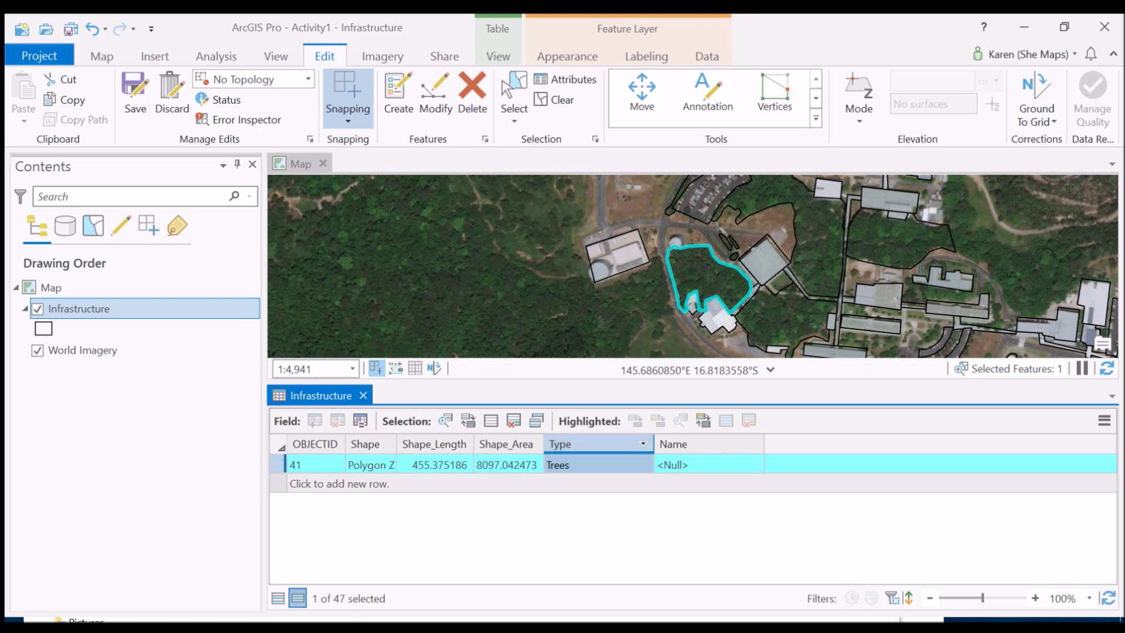
{"action": "left_click", "coordinate": [691, 465]}
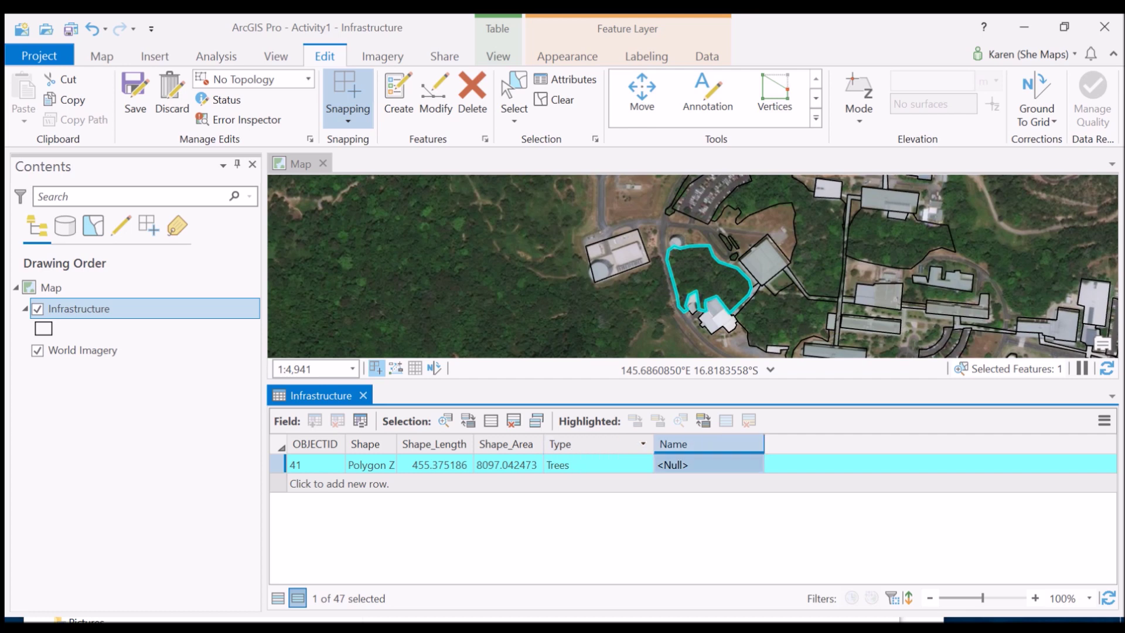
{"action": "left_click", "coordinate": [277, 597]}
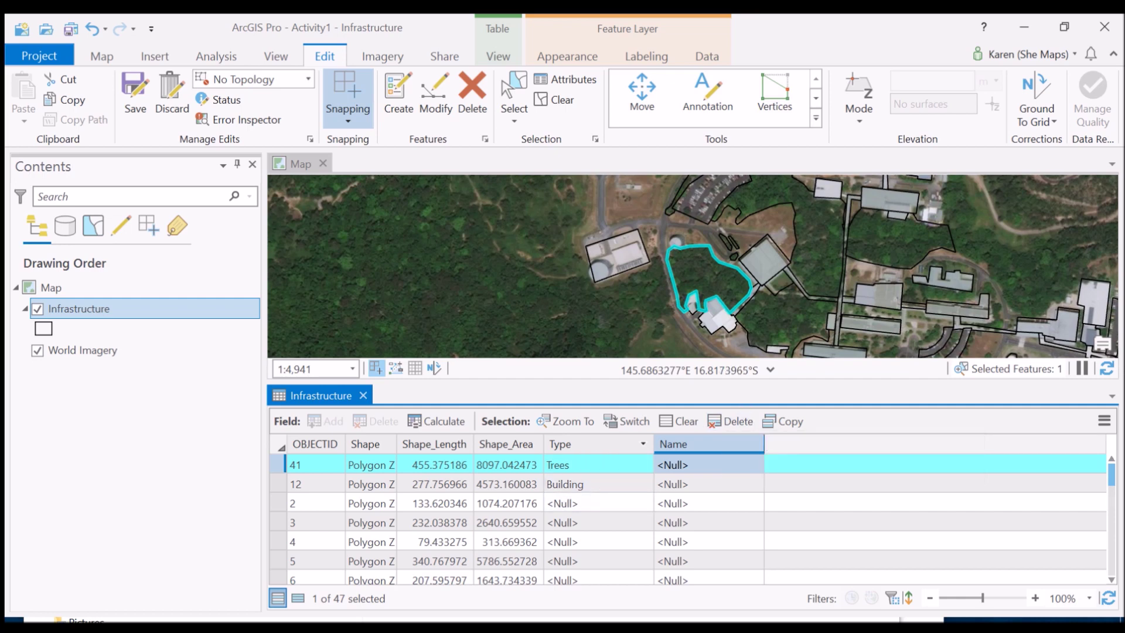
{"action": "left_click_drag", "start_coordinate": [733, 293], "coordinate": [614, 307]}
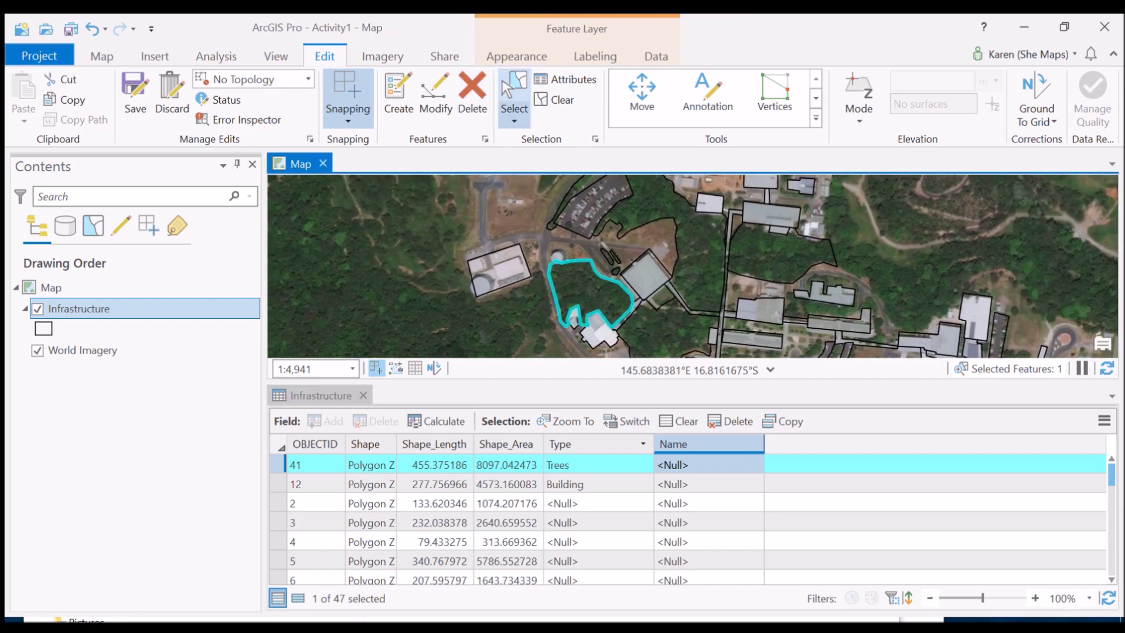
{"action": "left_click", "coordinate": [700, 252]}
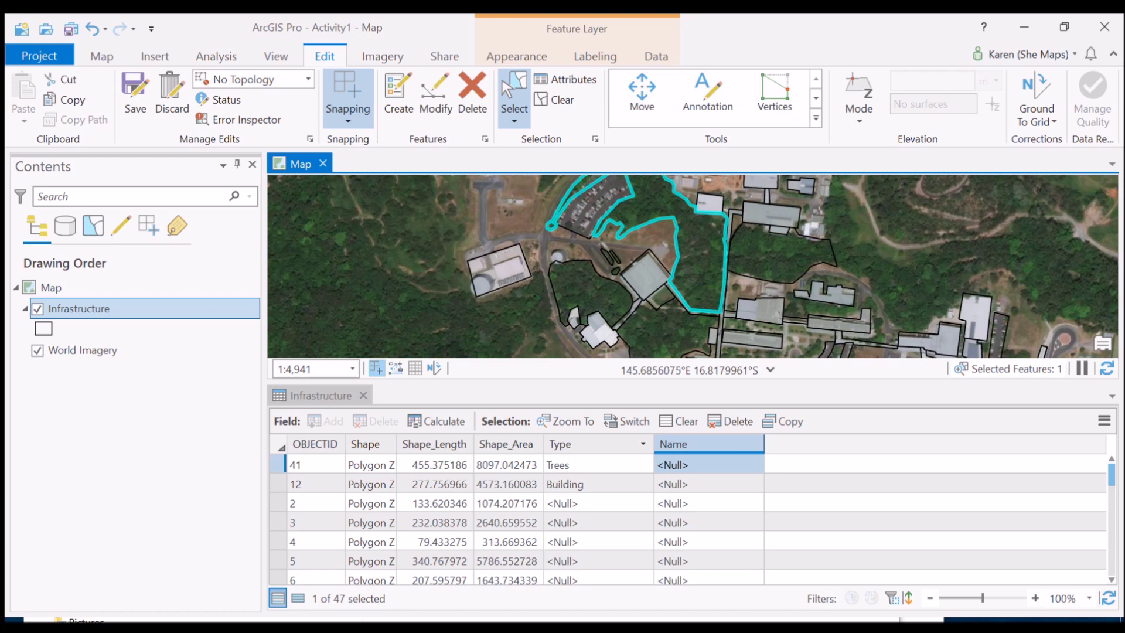
{"action": "left_click", "coordinate": [674, 329], "text": "shift"}
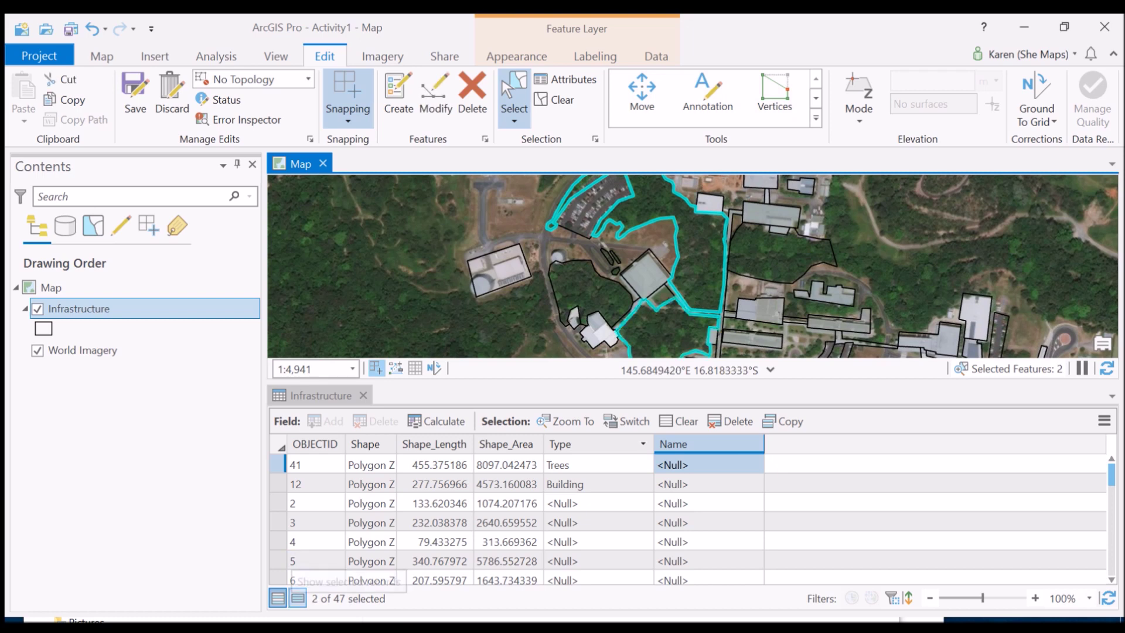
{"action": "left_click", "coordinate": [297, 598]}
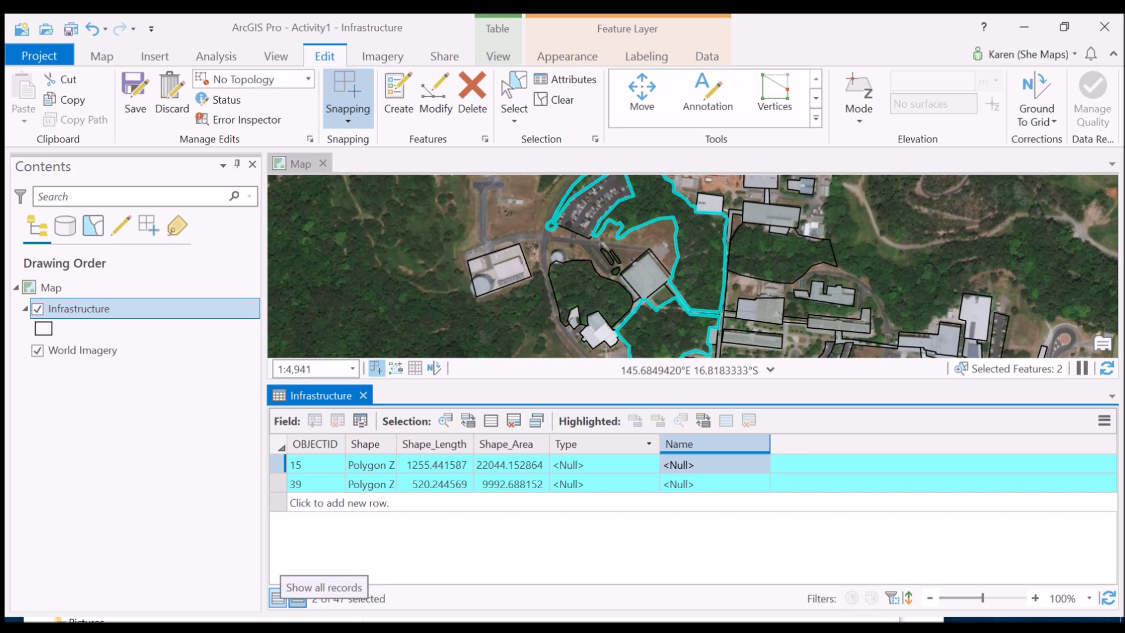
{"action": "left_click", "coordinate": [277, 598]}
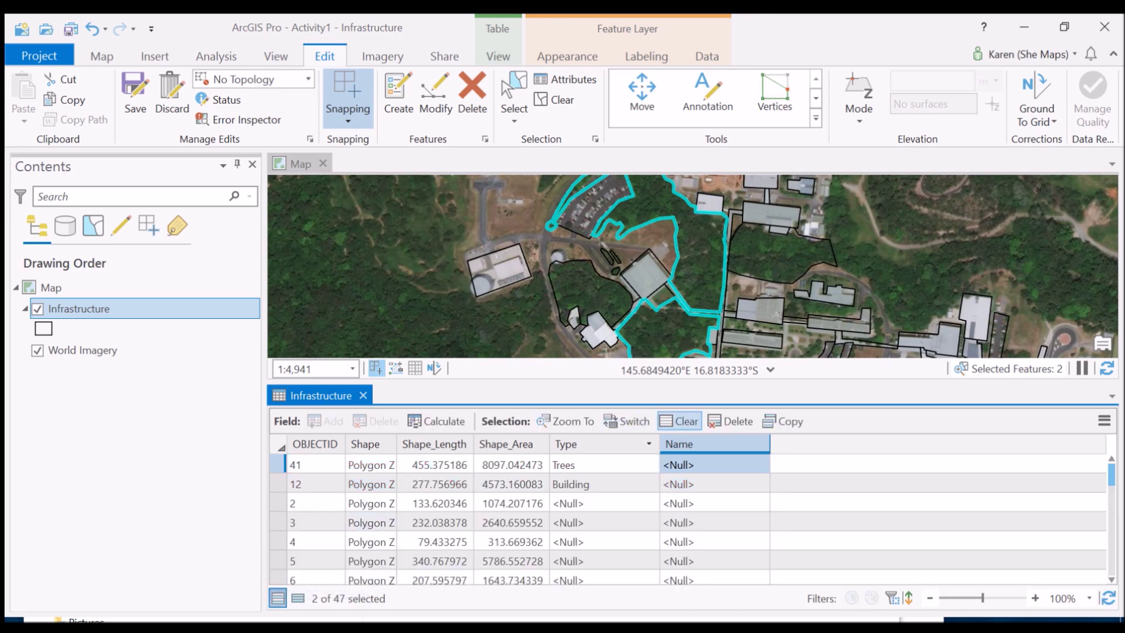
{"action": "left_click", "coordinate": [680, 420]}
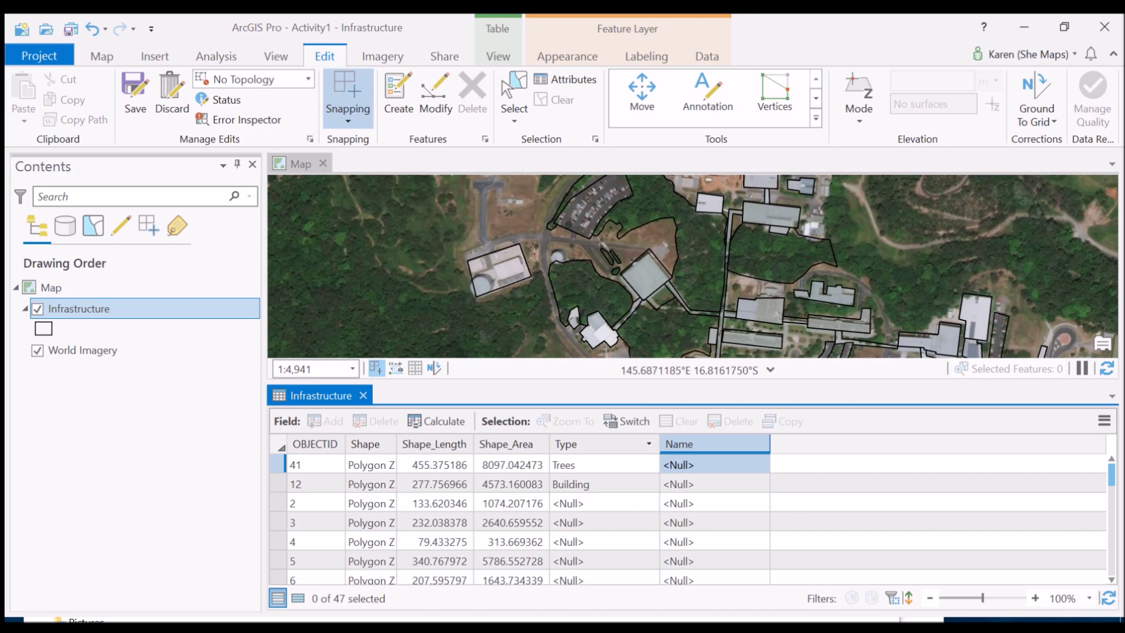
- Select twelve building polygons across the central and eastern campus together and show only their records in the table
{"action": "left_click", "coordinate": [514, 87]}
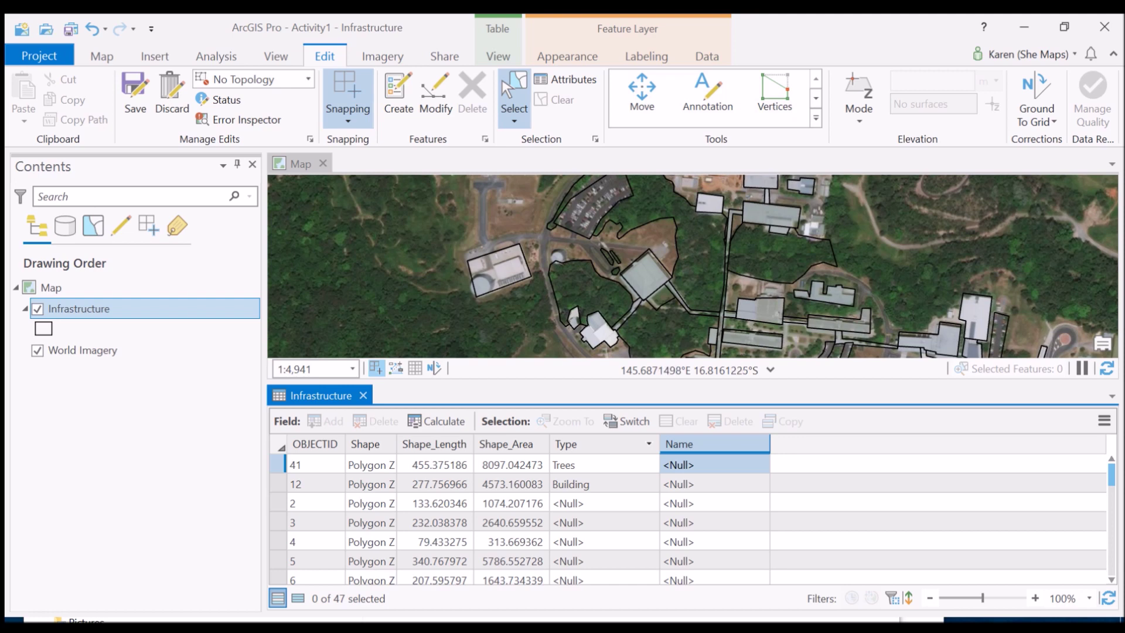
{"action": "left_click", "coordinate": [760, 183]}
{"action": "left_click", "coordinate": [771, 215], "text": "shift"}
{"action": "left_click", "coordinate": [646, 274], "text": "shift"}
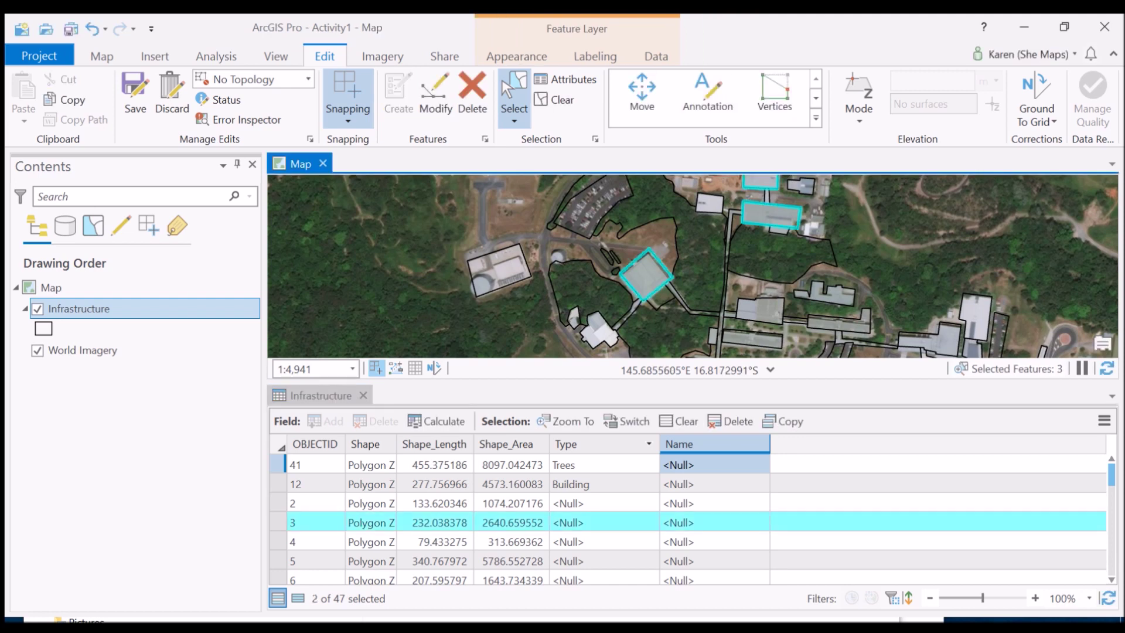
{"action": "left_click", "coordinate": [760, 311], "text": "shift"}
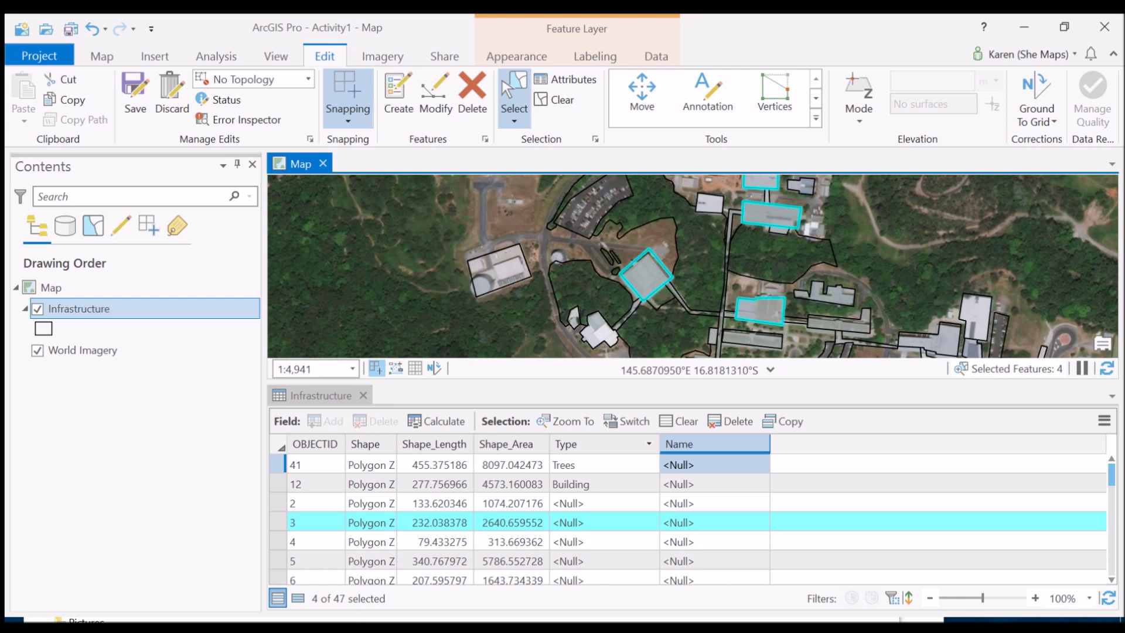
{"action": "left_click", "coordinate": [752, 339], "text": "shift"}
{"action": "left_click", "coordinate": [838, 322], "text": "shift"}
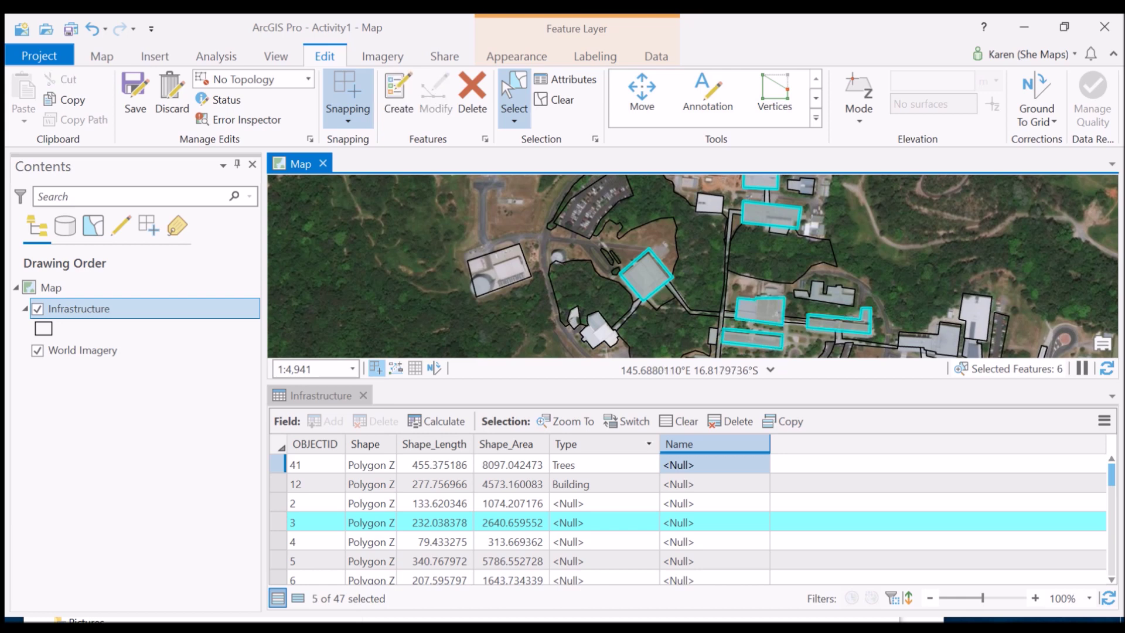
{"action": "left_click", "coordinate": [824, 295], "text": "shift"}
{"action": "left_click", "coordinate": [929, 339], "text": "shift"}
{"action": "left_click", "coordinate": [976, 316], "text": "shift"}
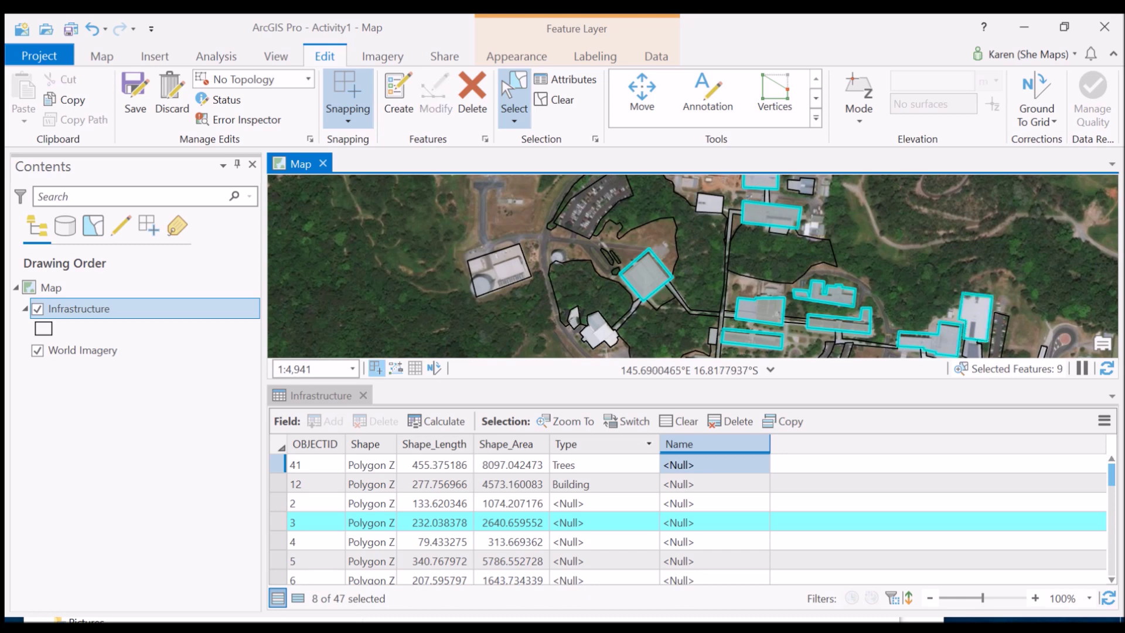
{"action": "left_click", "coordinate": [973, 350], "text": "shift"}
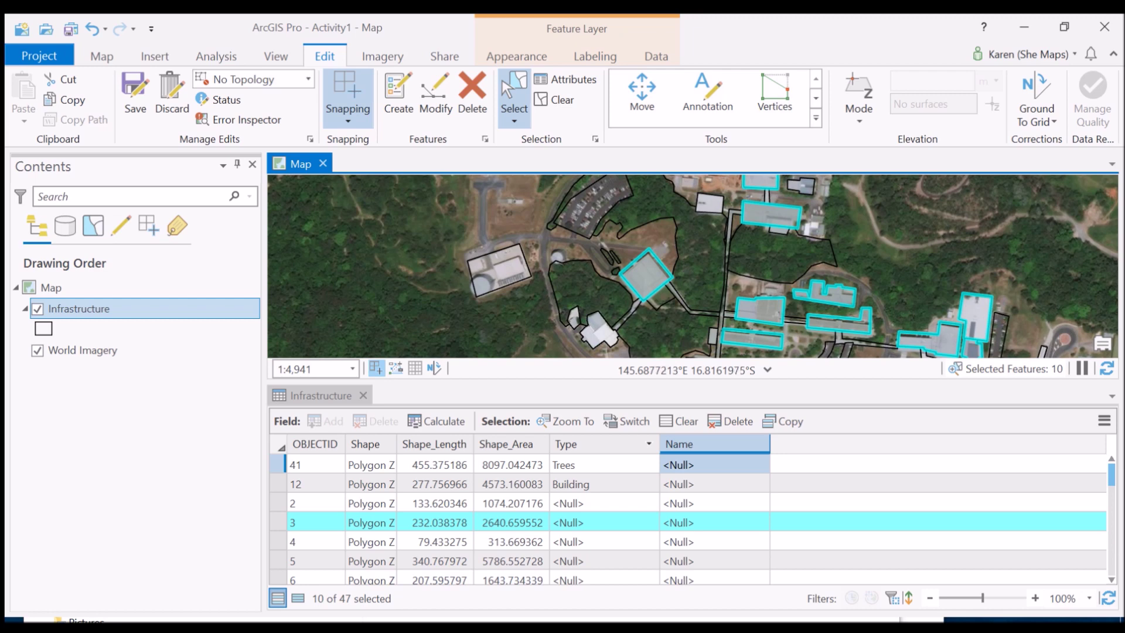
{"action": "left_click", "coordinate": [800, 185], "text": "shift"}
{"action": "left_click", "coordinate": [709, 202], "text": "shift"}
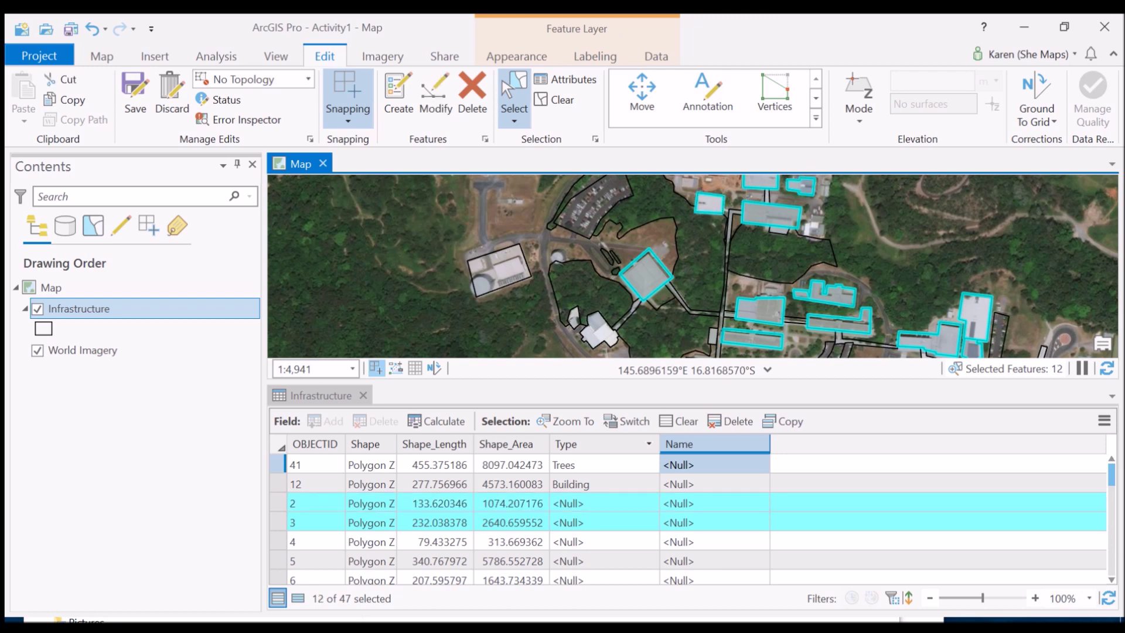
{"action": "left_click", "coordinate": [297, 598]}
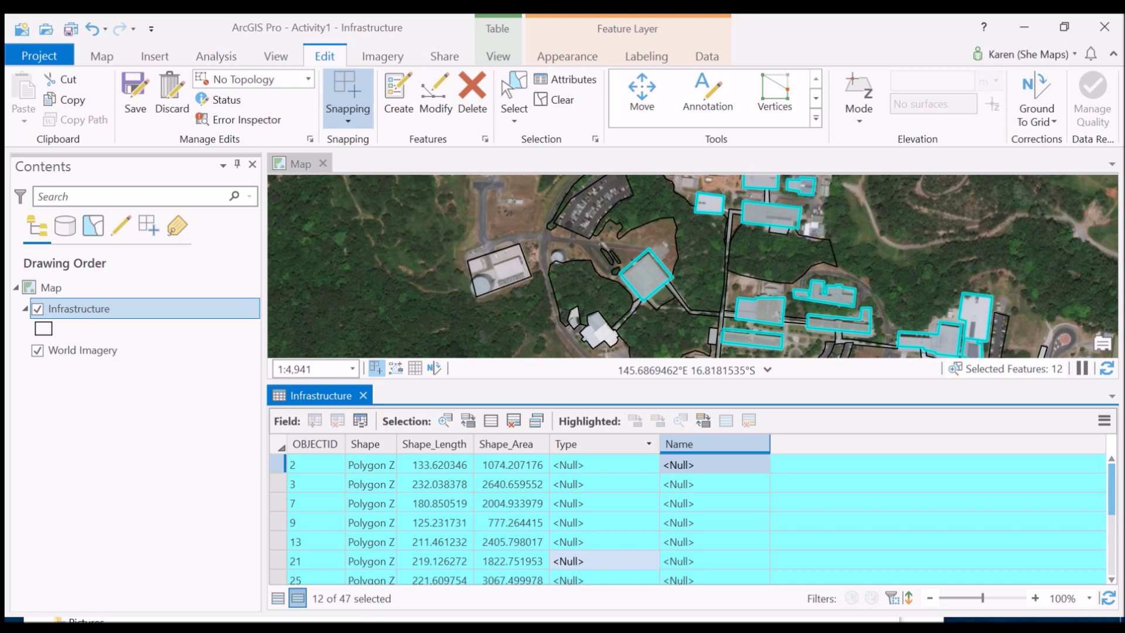
- Calculate the Type field of the selected building records with the Python 3 expression "Building" and check the records
{"action": "left_click", "coordinate": [592, 444]}
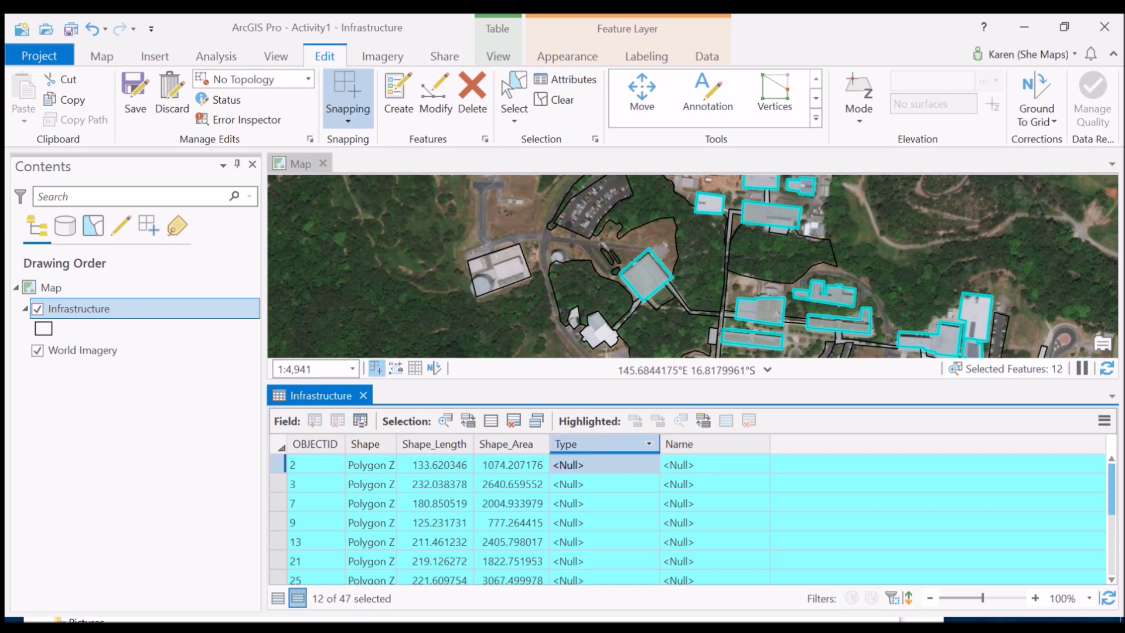
{"action": "mouse_move", "coordinate": [577, 446]}
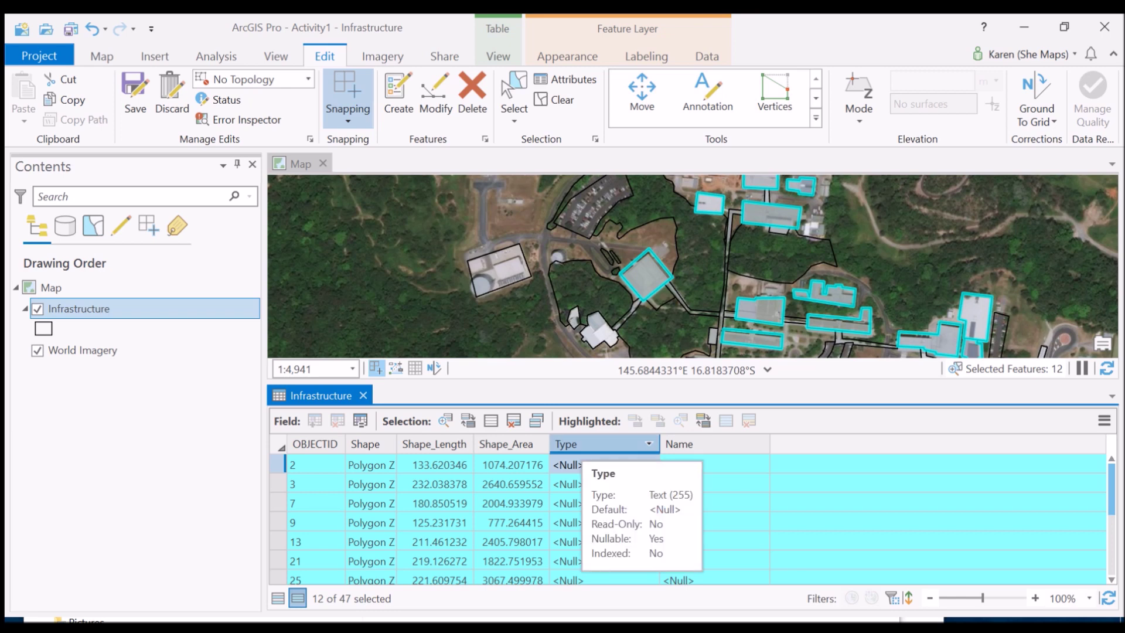
{"action": "right_click", "coordinate": [586, 444]}
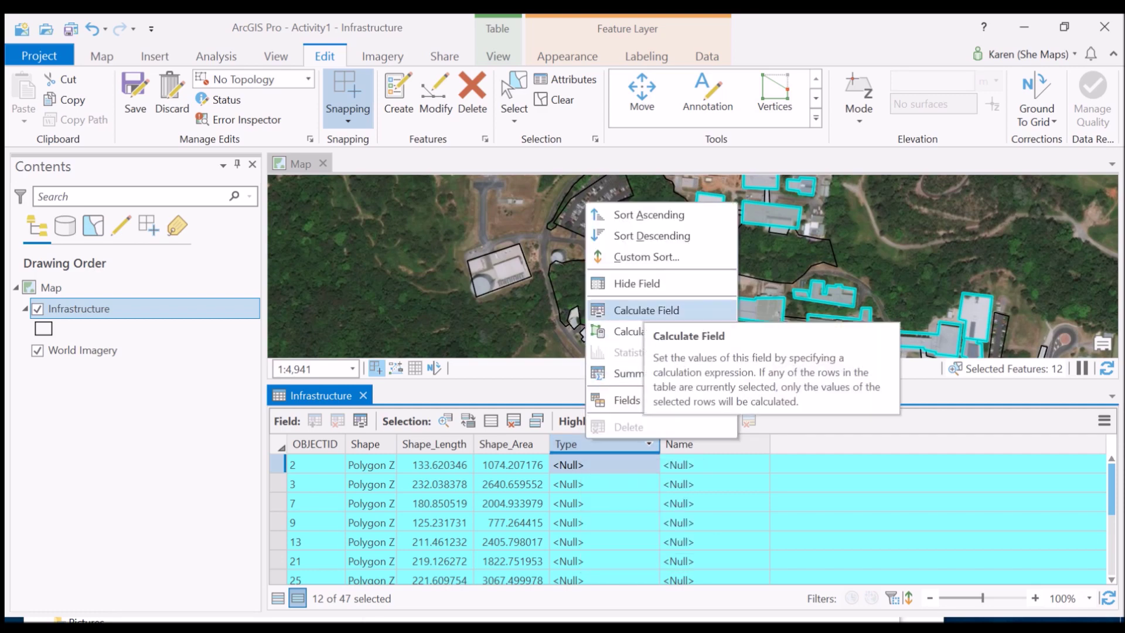
{"action": "left_click", "coordinate": [645, 310]}
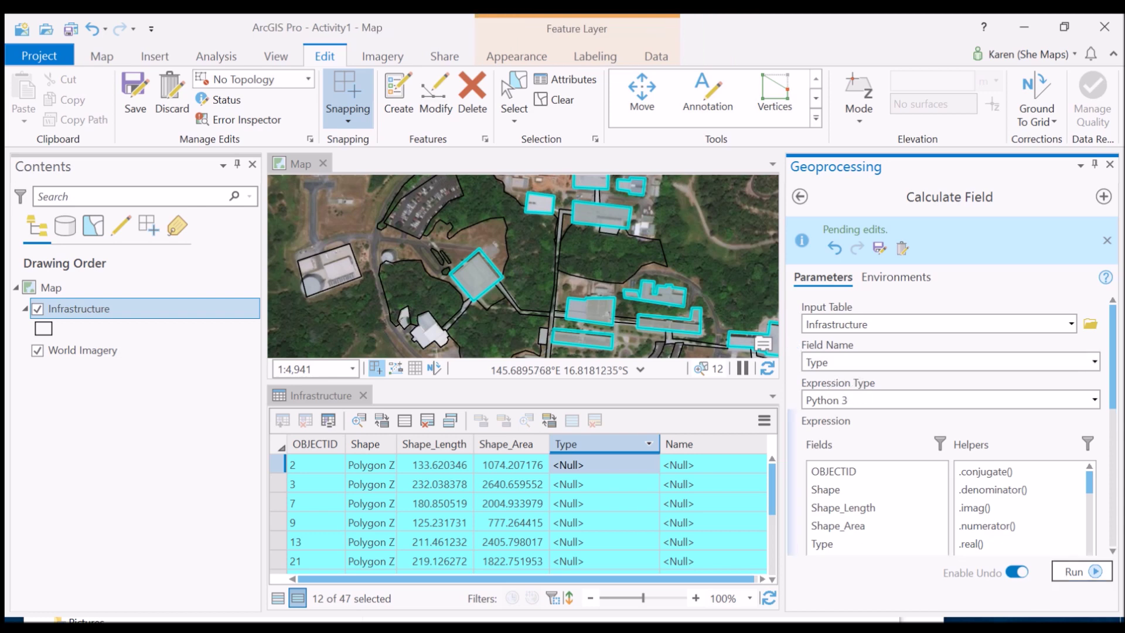
{"action": "scroll", "coordinate": [949, 422], "scroll_direction": "down", "scroll_amount": 5}
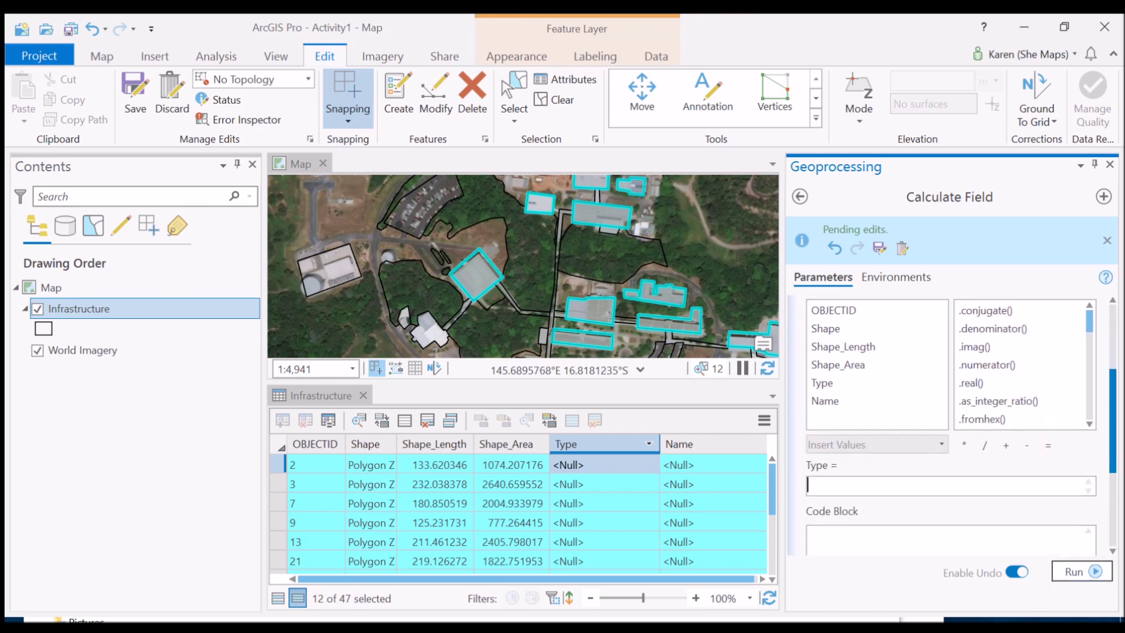
{"action": "scroll", "coordinate": [953, 424], "scroll_direction": "down", "scroll_amount": 1}
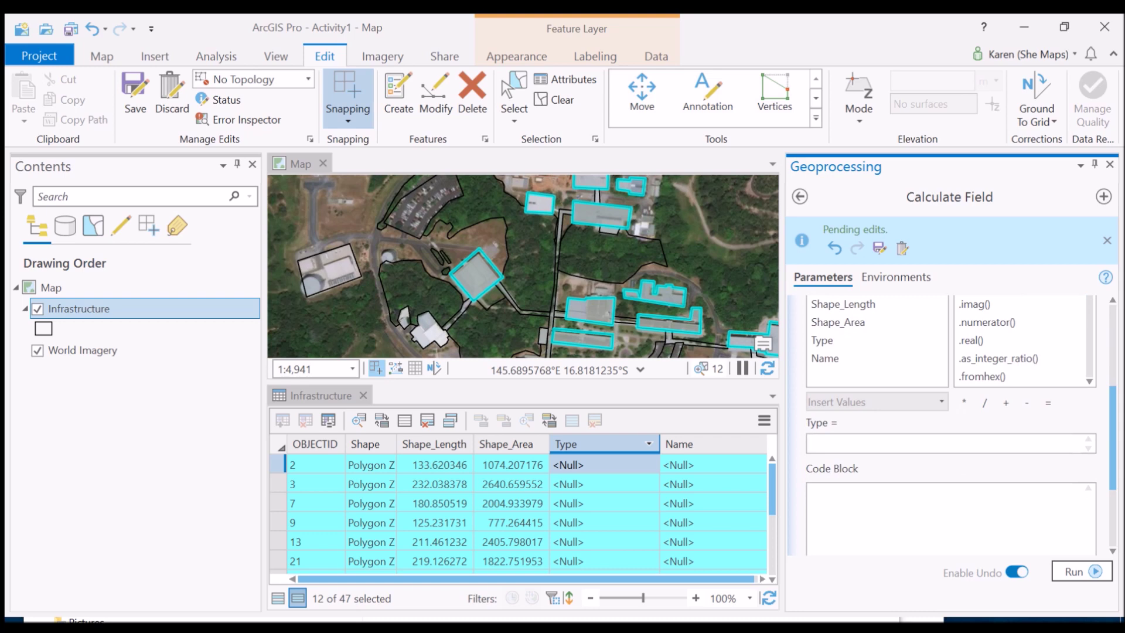
{"action": "type", "text": "\"\""}
{"action": "key", "text": "Left"}
{"action": "type", "text": "Building"}
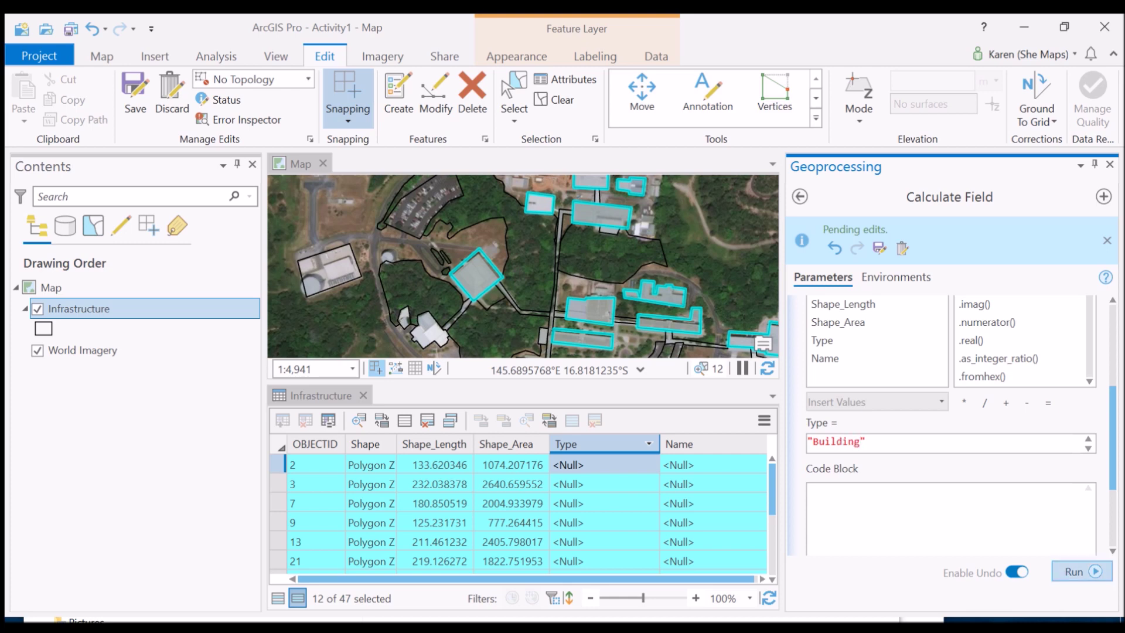
{"action": "left_click", "coordinate": [1074, 571]}
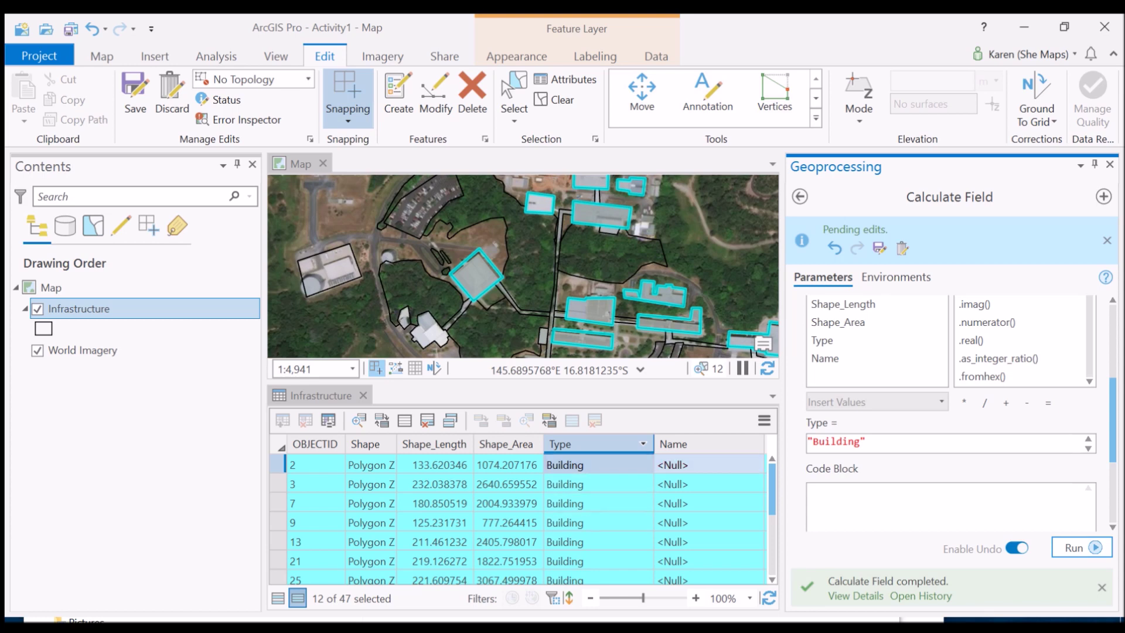
{"action": "mouse_move", "coordinate": [772, 488]}
{"action": "left_mouse_down"}
{"action": "mouse_move", "coordinate": [772, 552]}
{"action": "mouse_move", "coordinate": [772, 486]}
{"action": "left_mouse_up"}
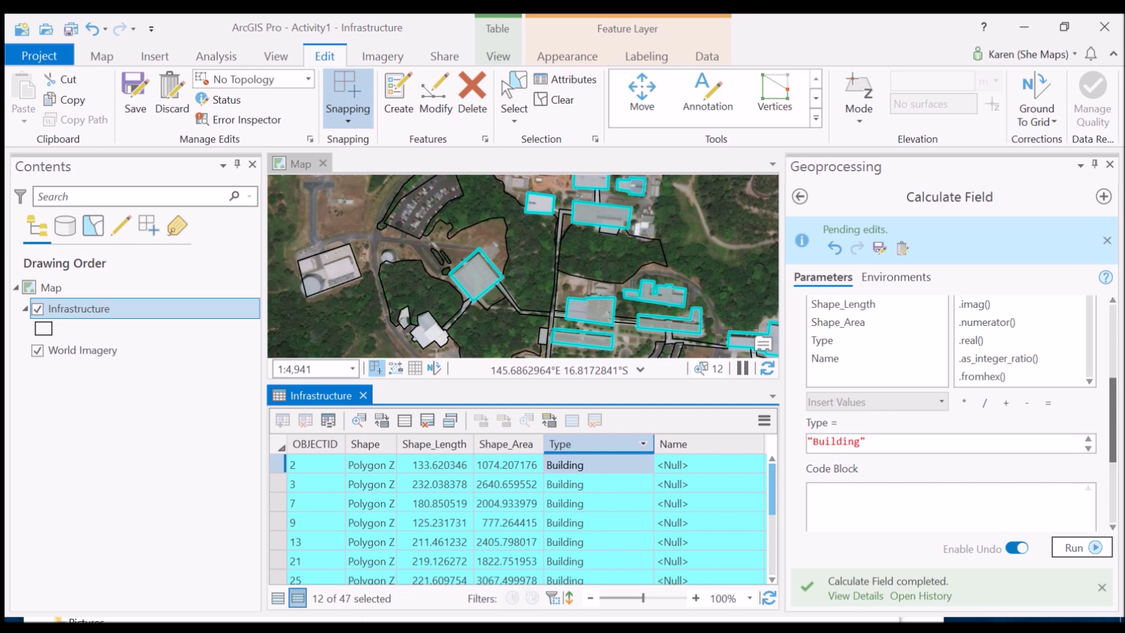
- Select the four tree-covered polygons around the central building and east of the walkway together
{"action": "left_click", "coordinate": [513, 87]}
{"action": "left_click", "coordinate": [531, 252]}
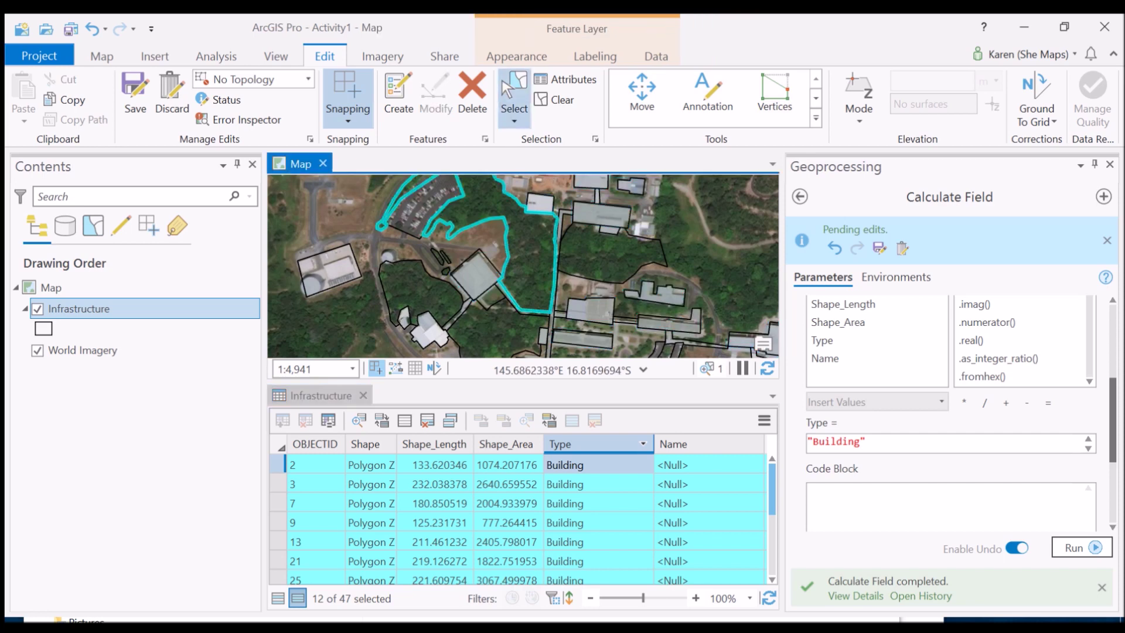
{"action": "left_click", "coordinate": [494, 335], "text": "shift"}
{"action": "left_click", "coordinate": [410, 293], "text": "shift"}
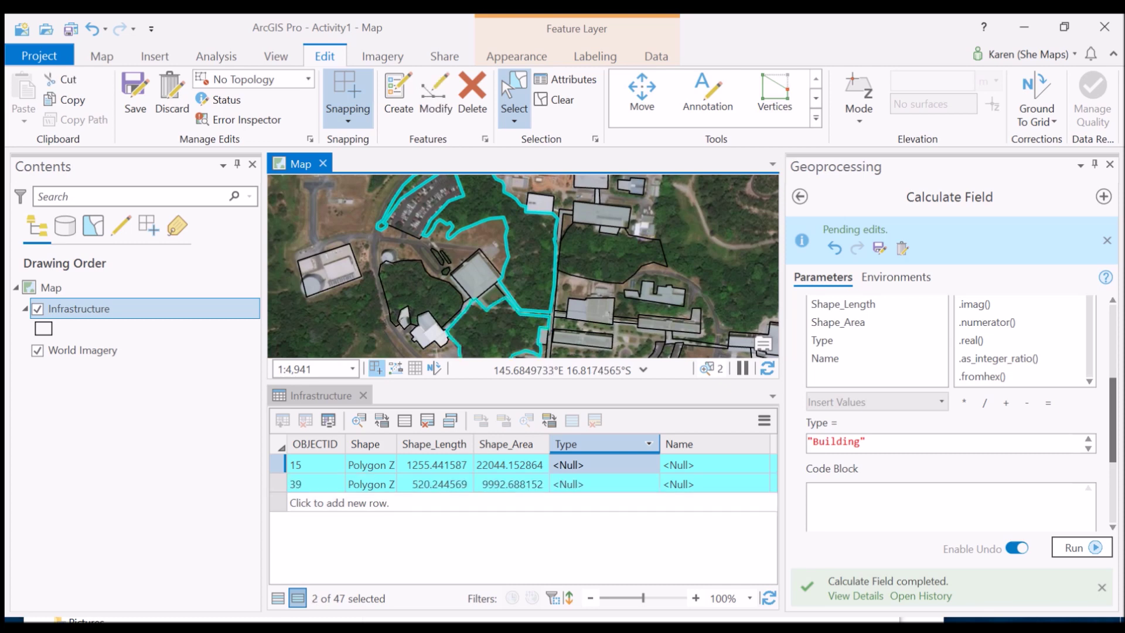
{"action": "left_click", "coordinate": [483, 245], "text": "shift"}
{"action": "left_click", "coordinate": [583, 269], "text": "shift"}
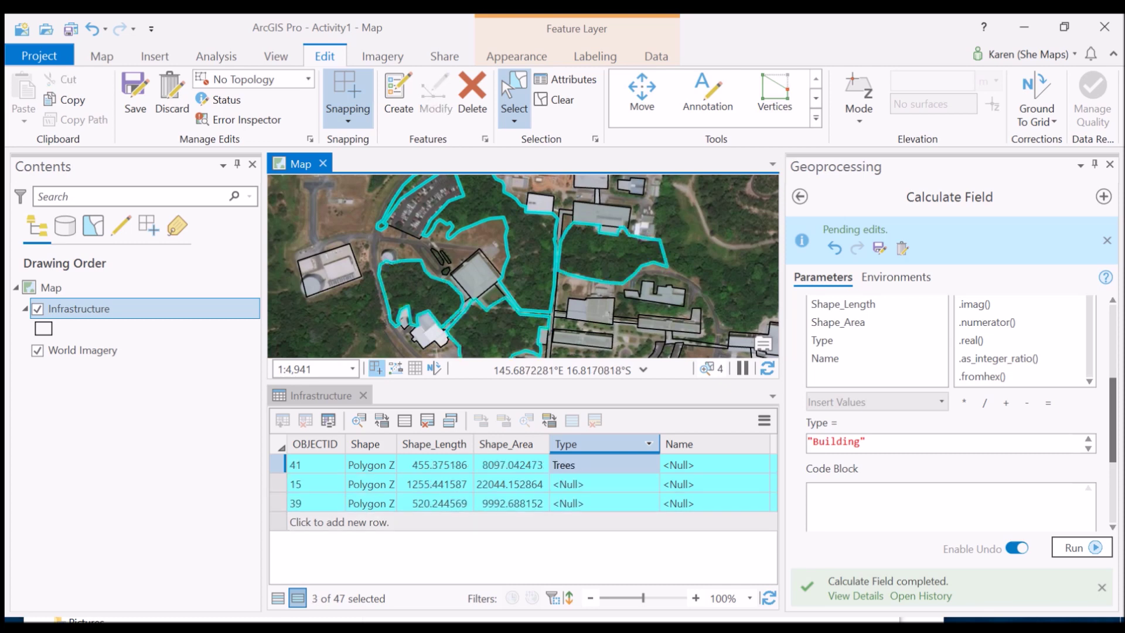
- Calculate the Type field of the four selected tree-area records with the expression "Trees"
{"action": "left_click_drag", "start_coordinate": [859, 441], "coordinate": [812, 441]}
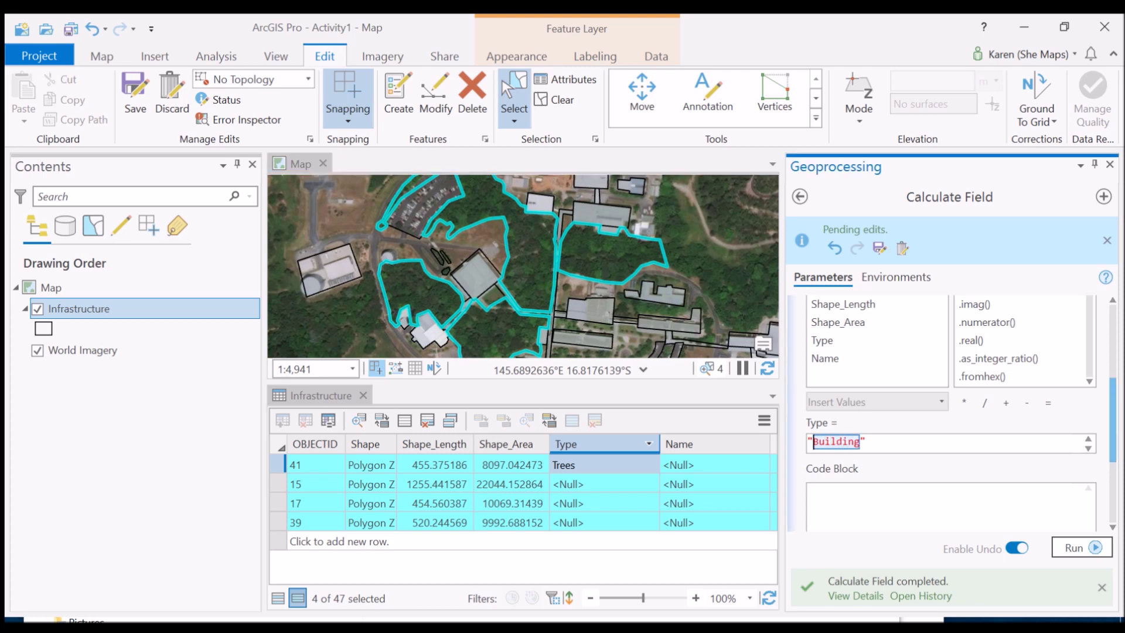
{"action": "type", "text": "Trees"}
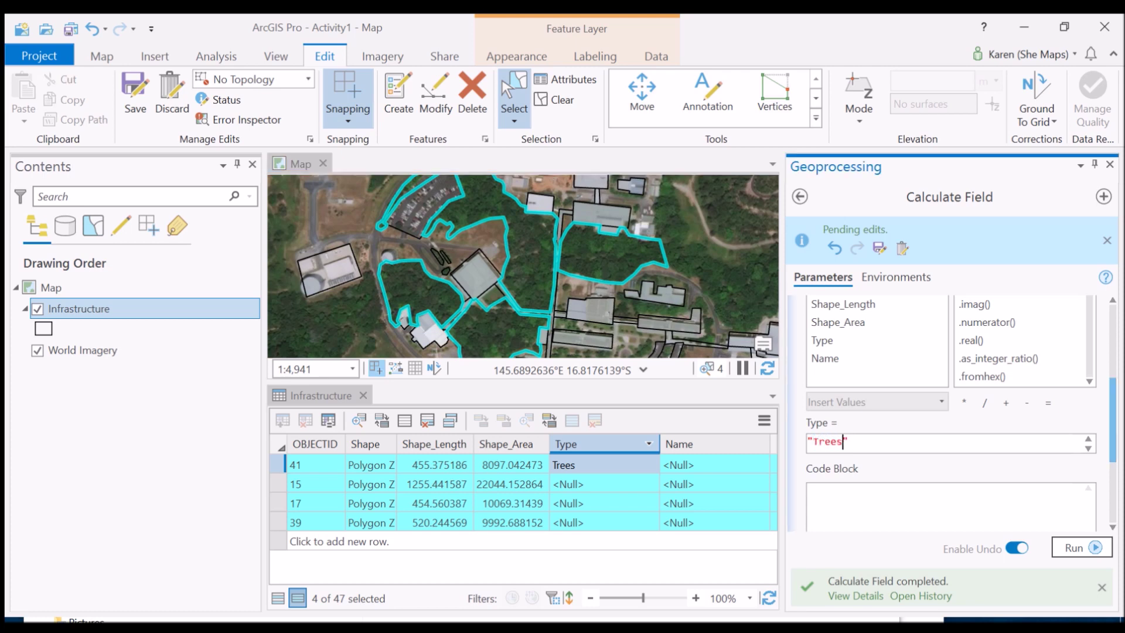
{"action": "left_click", "coordinate": [1075, 548]}
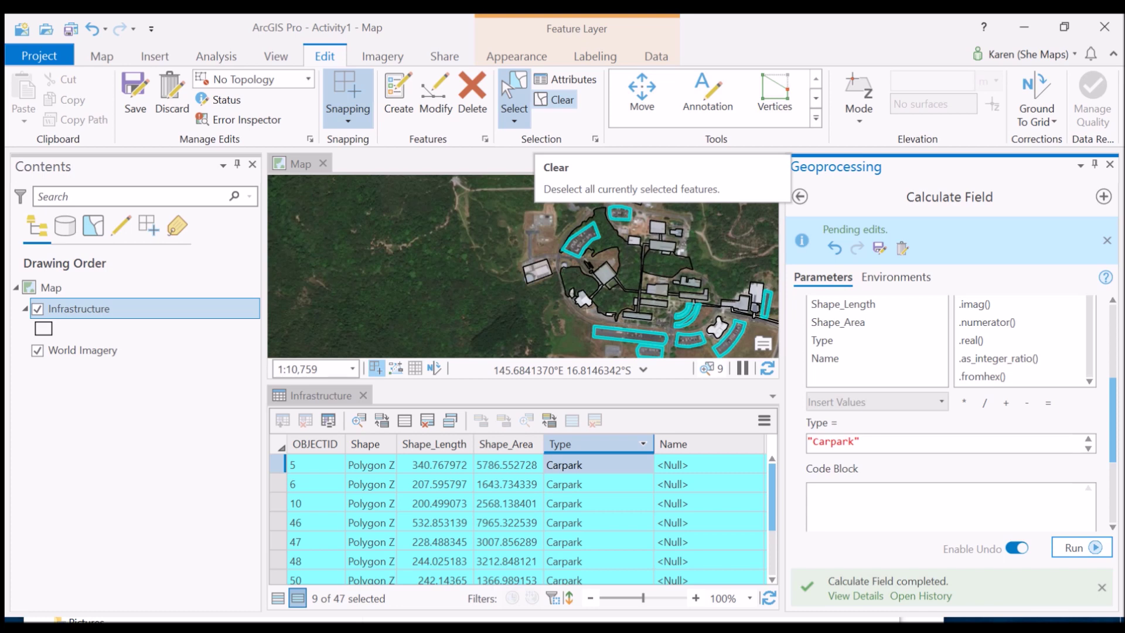
- Clear the selection, show all records sorted ascending by Type to check for unfilled ones, and close the Calculate Field tool
{"action": "left_click", "coordinate": [556, 100]}
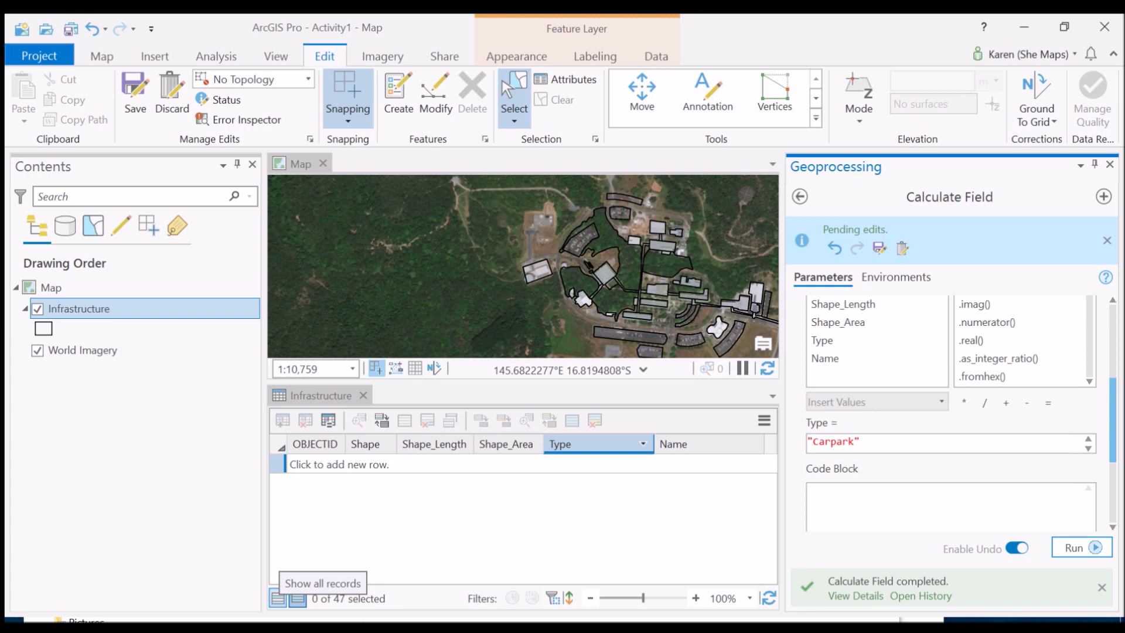
{"action": "left_click", "coordinate": [278, 597]}
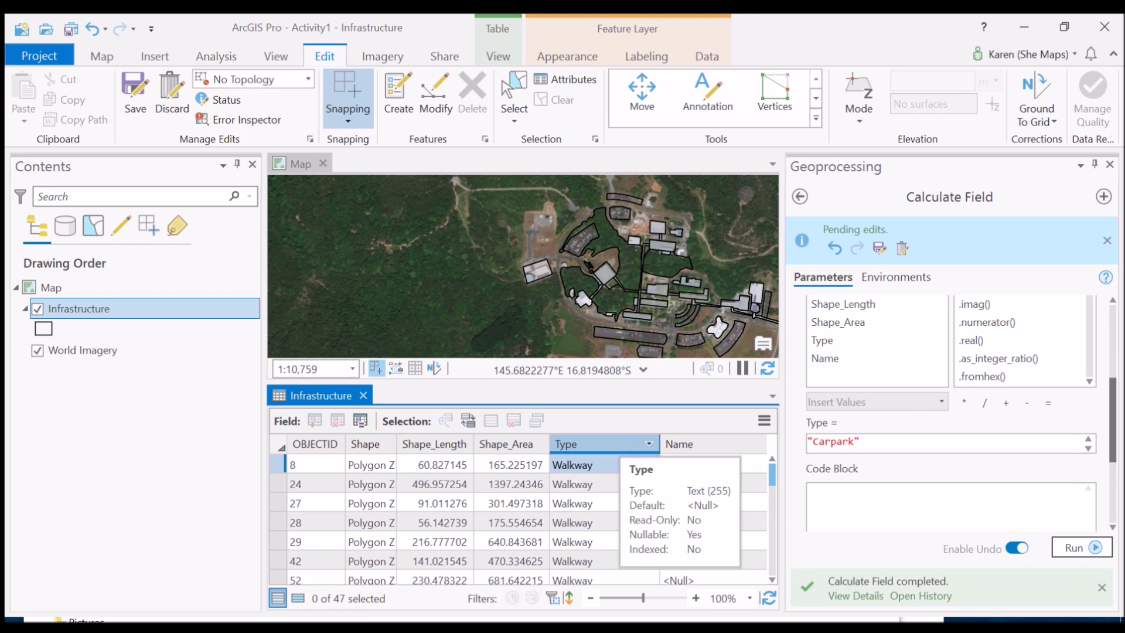
{"action": "double_click", "coordinate": [619, 445]}
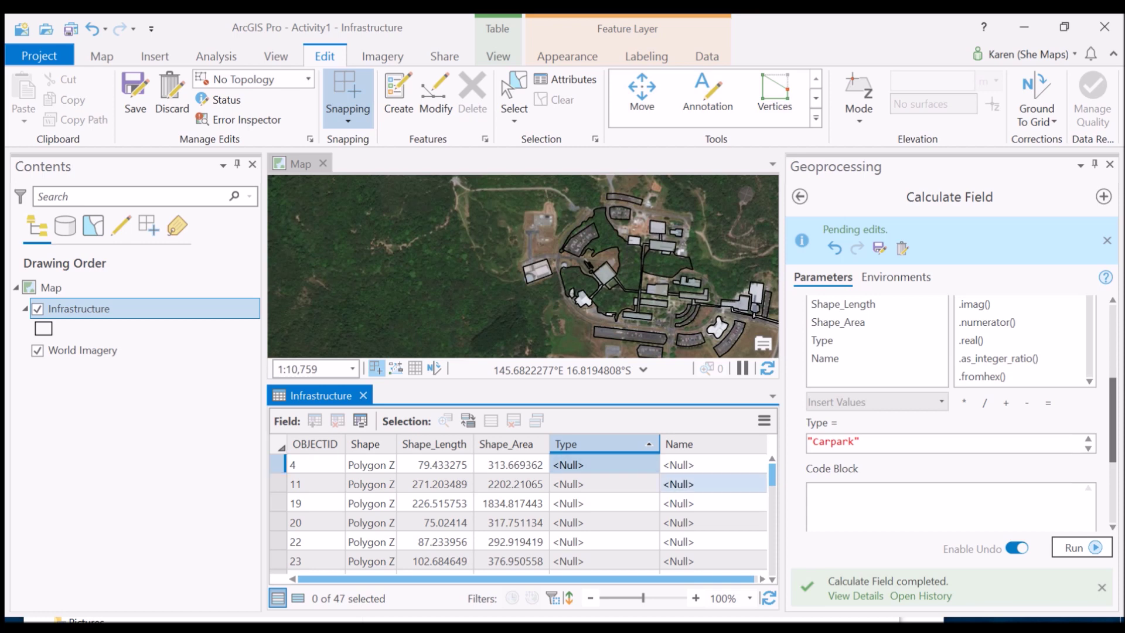
{"action": "scroll", "coordinate": [524, 514], "scroll_direction": "down", "scroll_amount": 1}
{"action": "scroll", "coordinate": [523, 514], "scroll_direction": "down", "scroll_amount": 11}
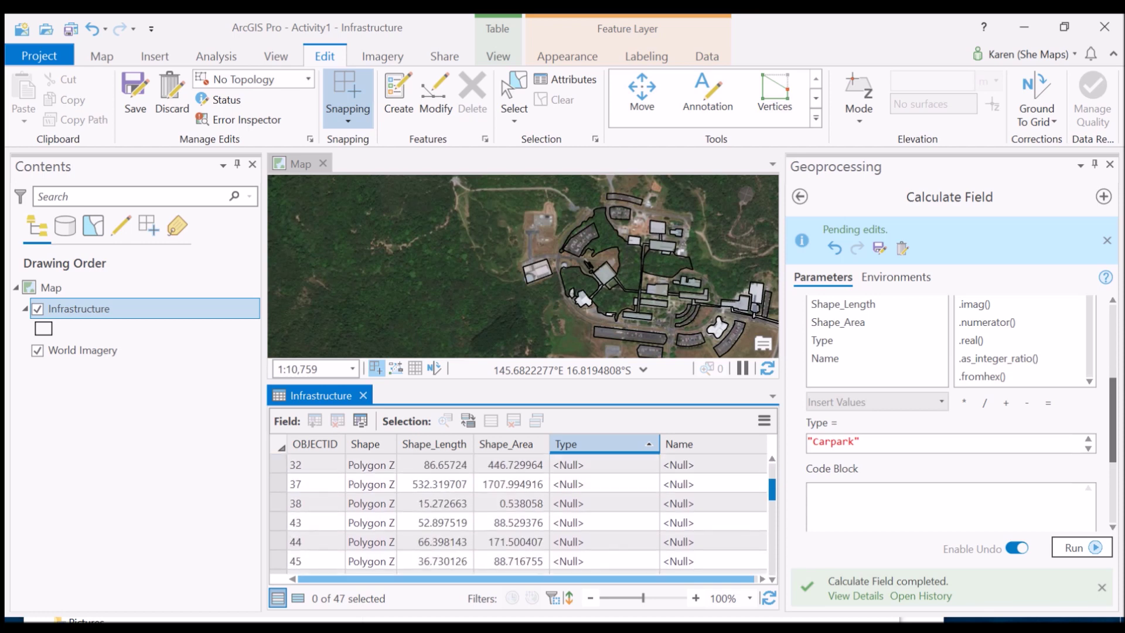
{"action": "scroll", "coordinate": [523, 513], "scroll_direction": "up", "scroll_amount": 12}
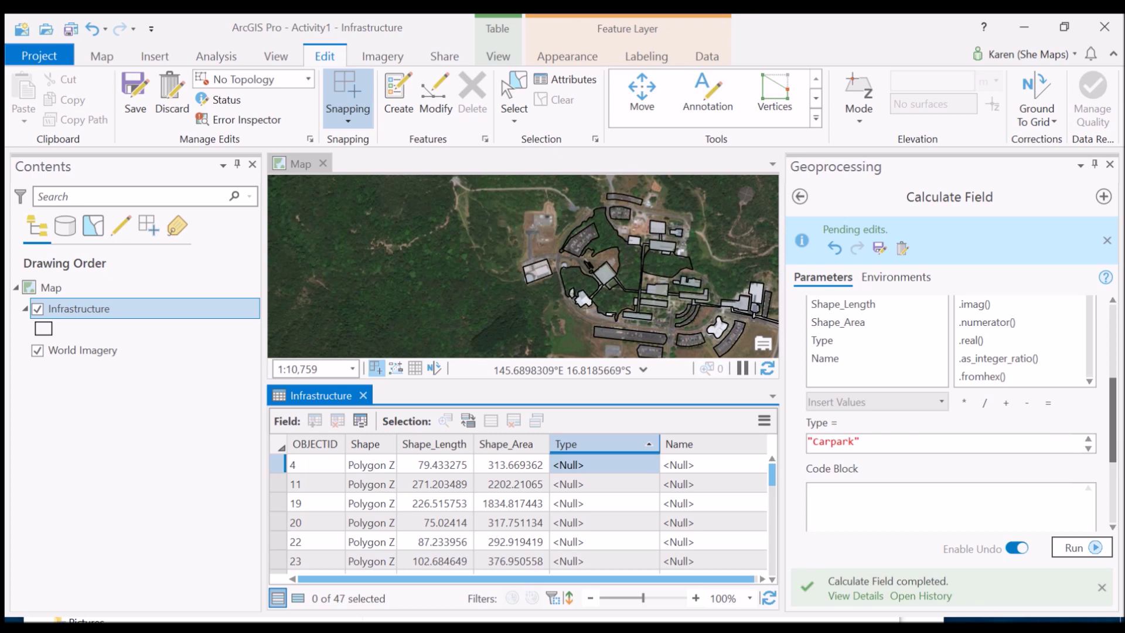
{"action": "left_click", "coordinate": [1109, 165]}
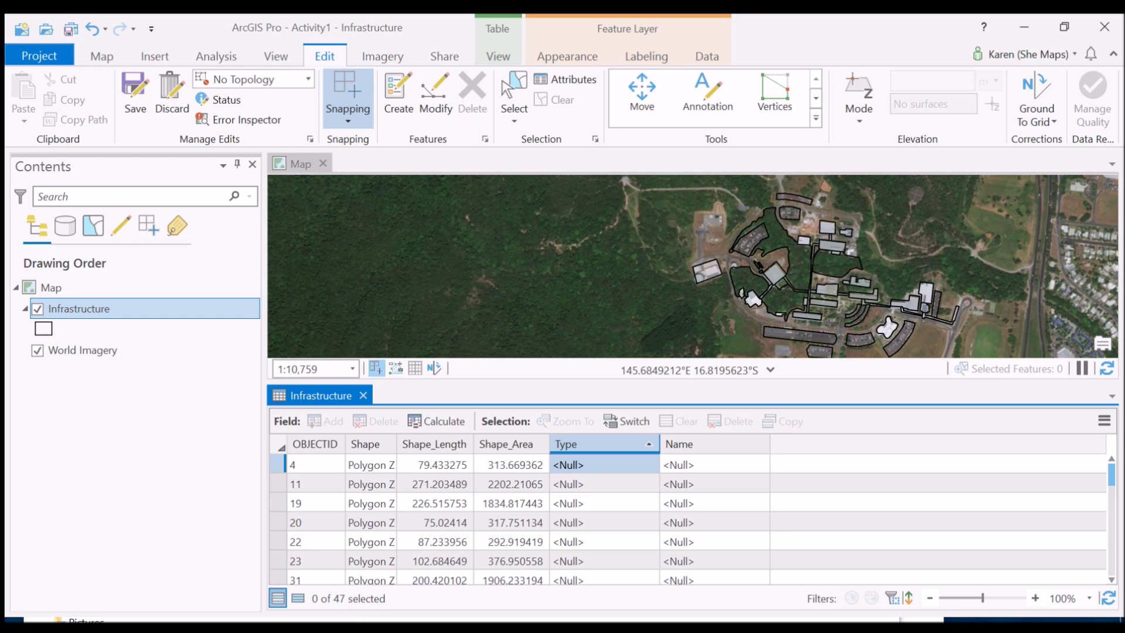
- Symbolize the Infrastructure layer with Unique Values based on the Type field
{"action": "right_click", "coordinate": [89, 308]}
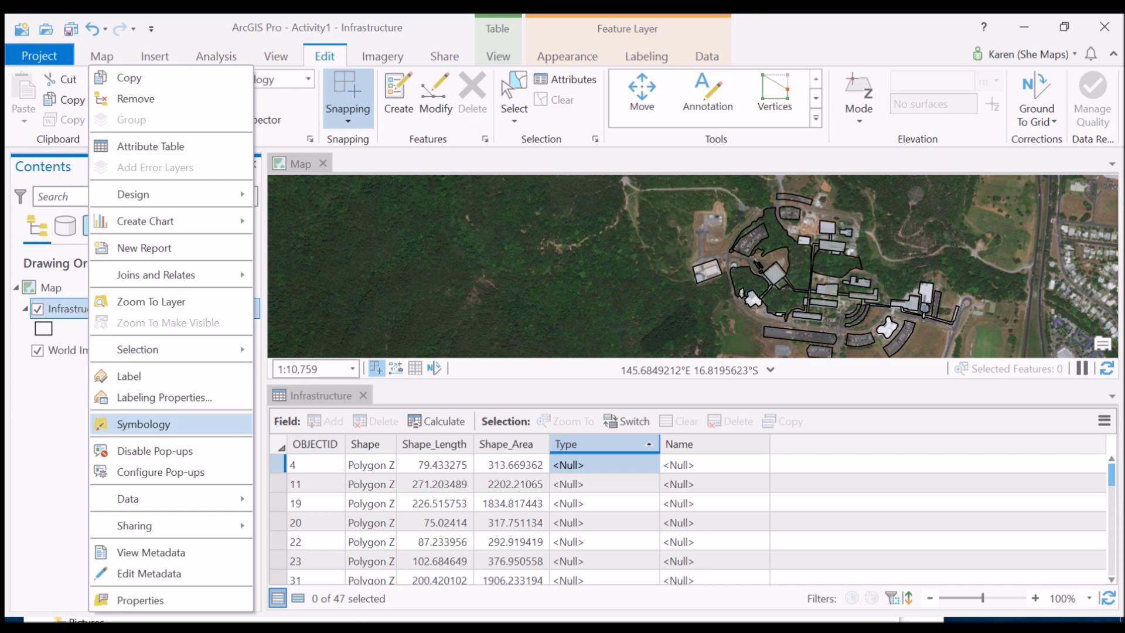
{"action": "left_click", "coordinate": [144, 424]}
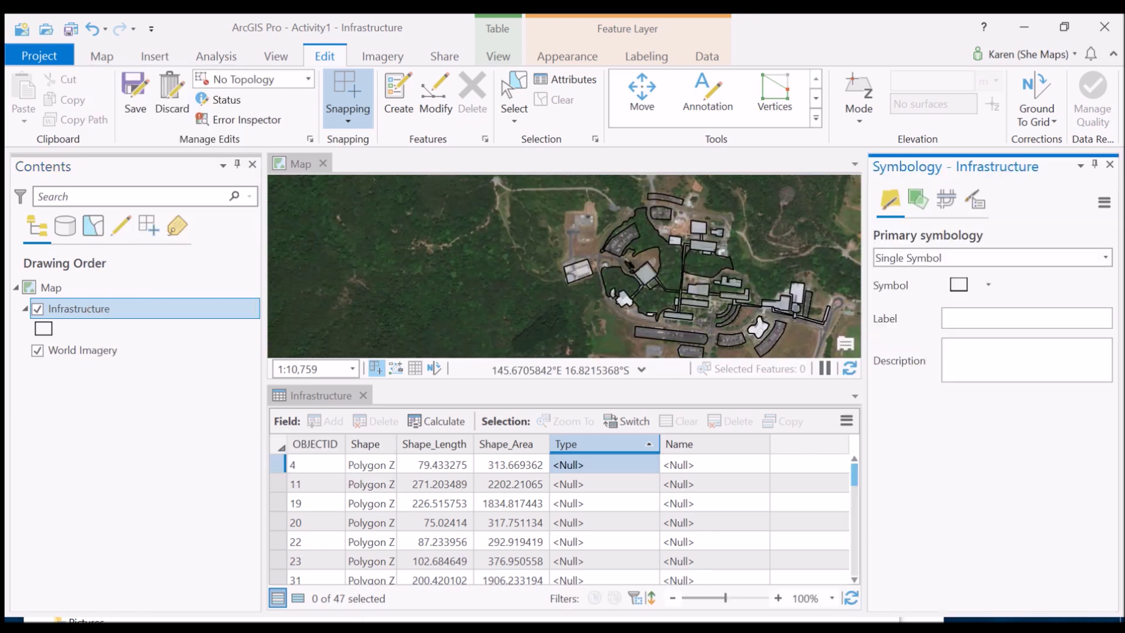
{"action": "left_click", "coordinate": [1105, 258]}
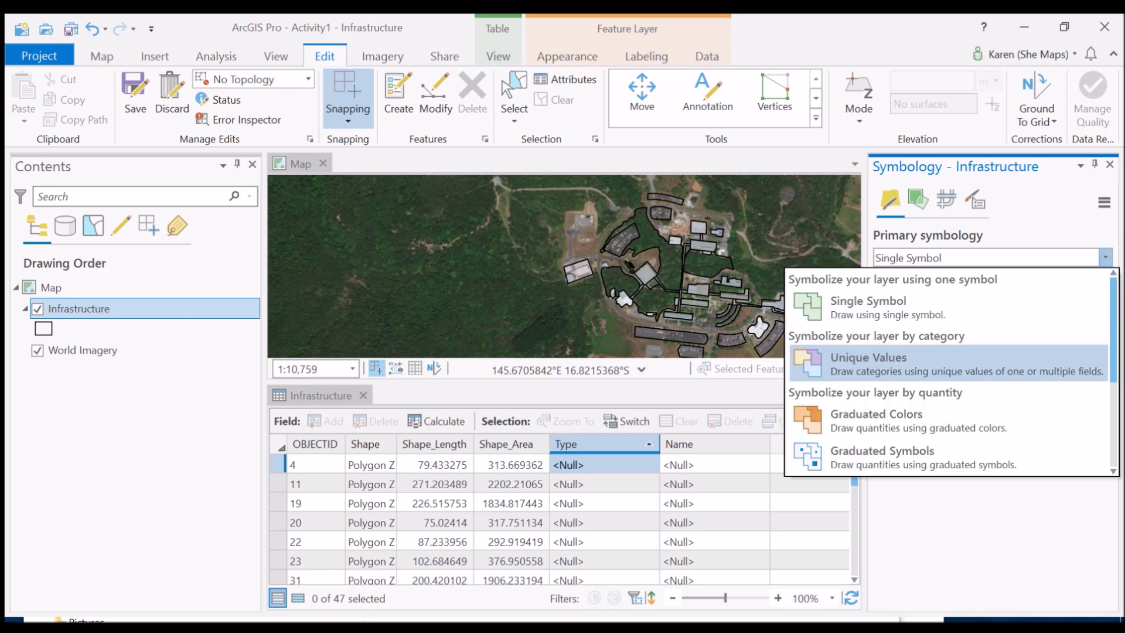
{"action": "left_click", "coordinate": [868, 363]}
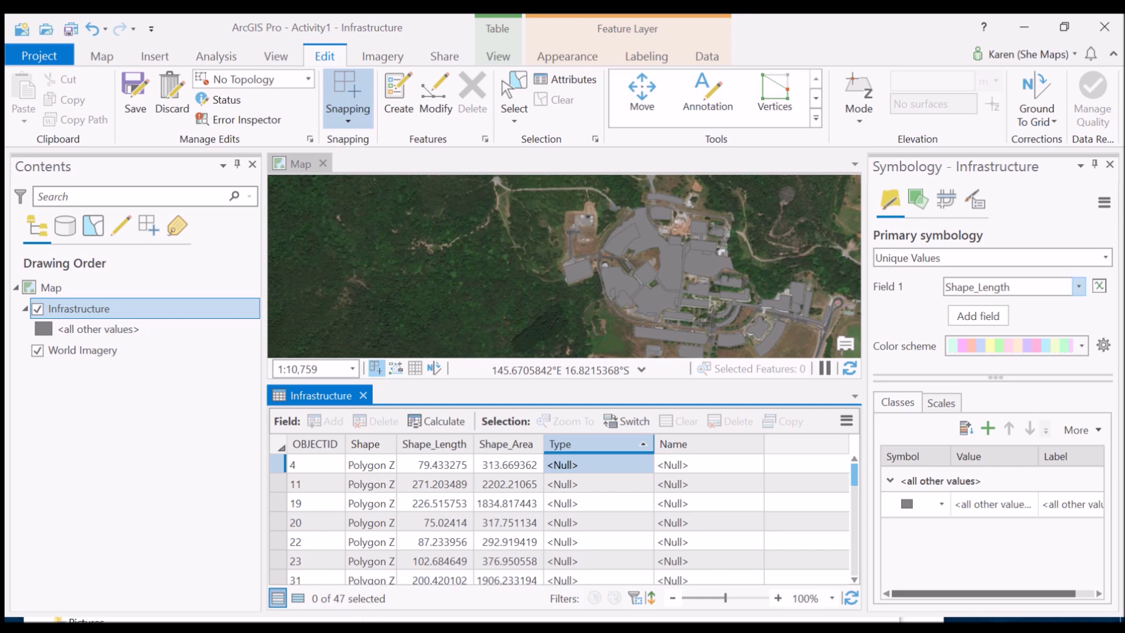
{"action": "left_click", "coordinate": [1078, 287]}
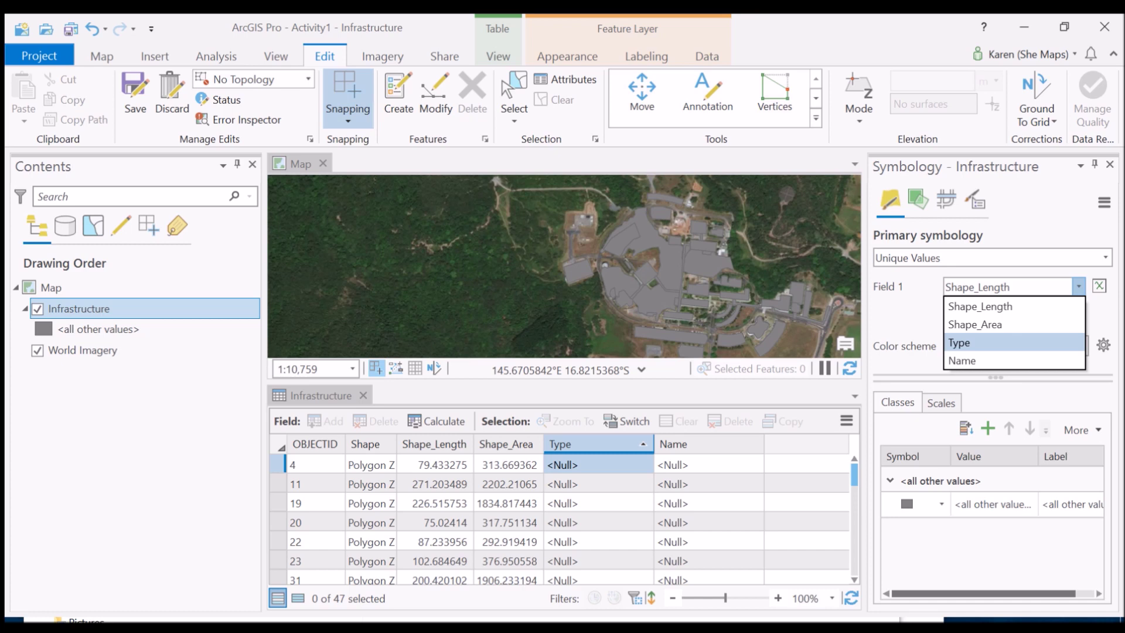
{"action": "key", "text": "Return"}
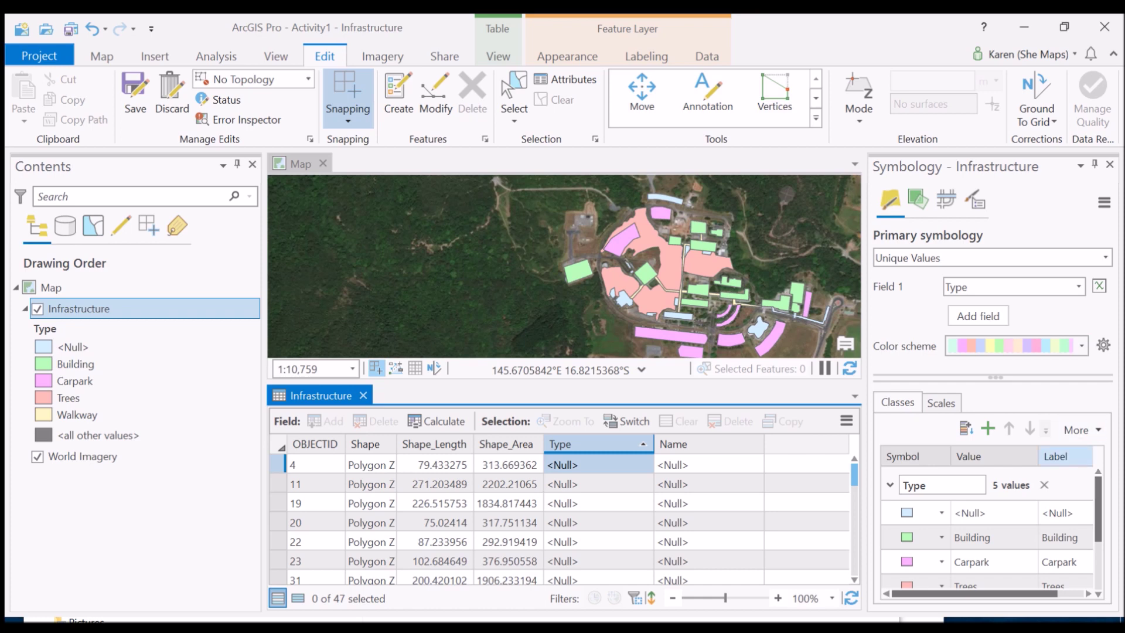
- Look over the Type symbol classes, close the symbology settings and save all edits
{"action": "left_click_drag", "start_coordinate": [1097, 508], "coordinate": [1098, 552]}
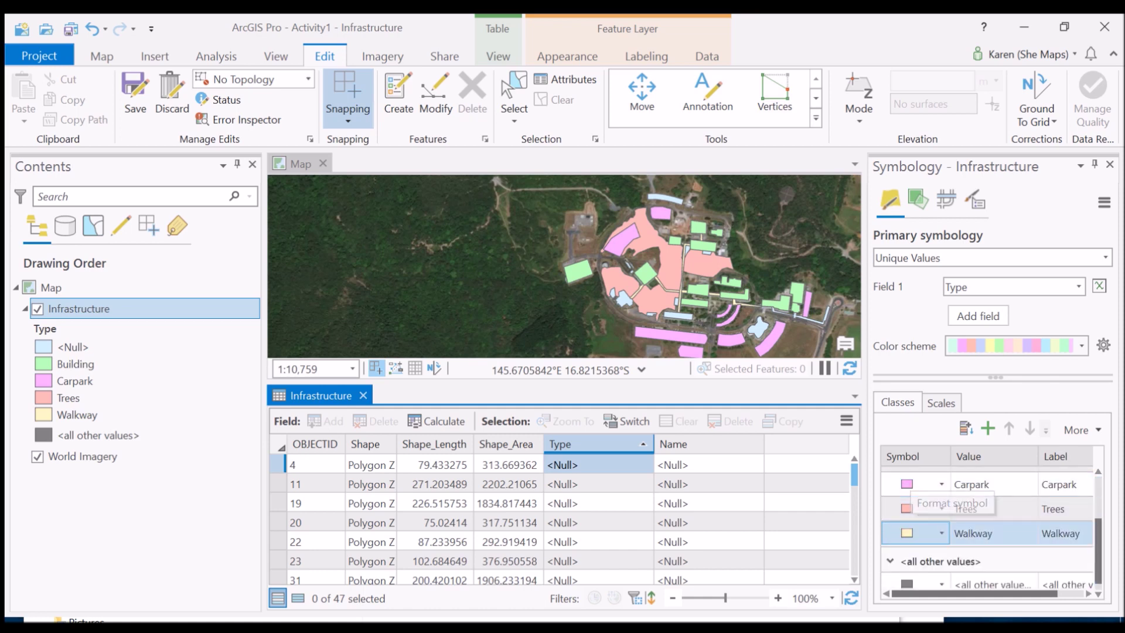
{"action": "left_click_drag", "start_coordinate": [1098, 551], "coordinate": [1098, 508]}
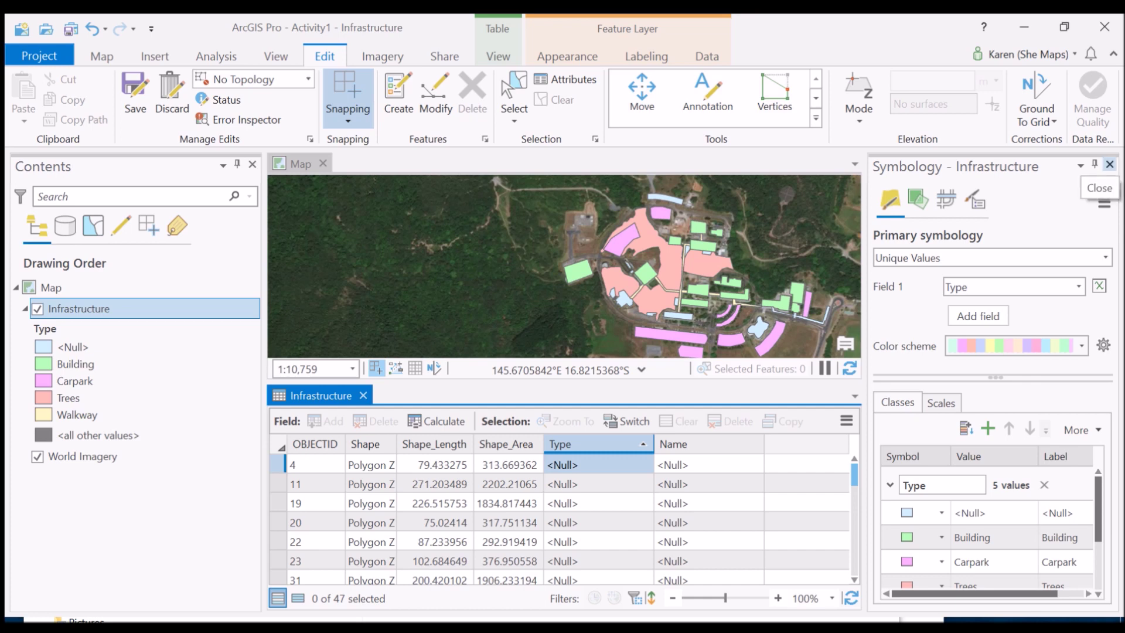
{"action": "left_click", "coordinate": [1108, 164]}
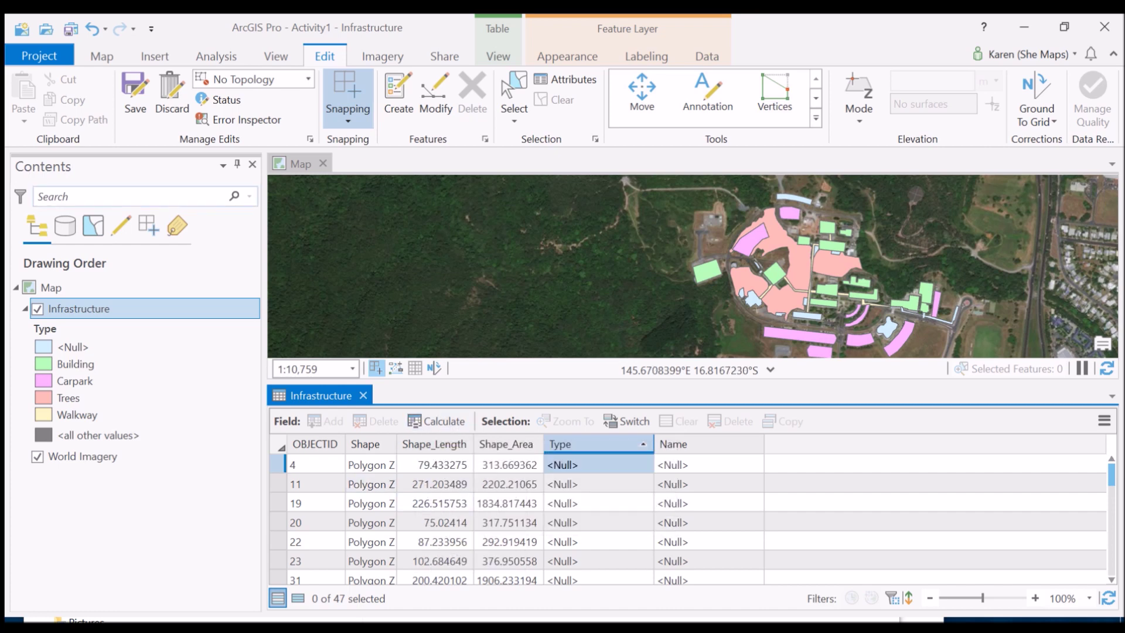
{"action": "left_click", "coordinate": [135, 94]}
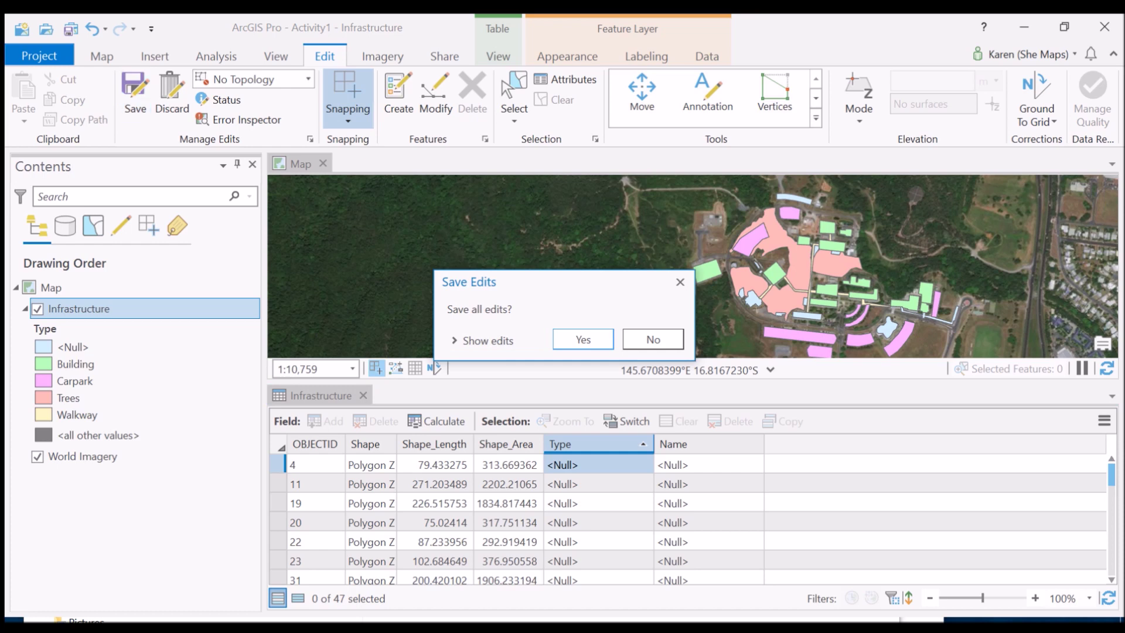
{"action": "left_click", "coordinate": [583, 339]}
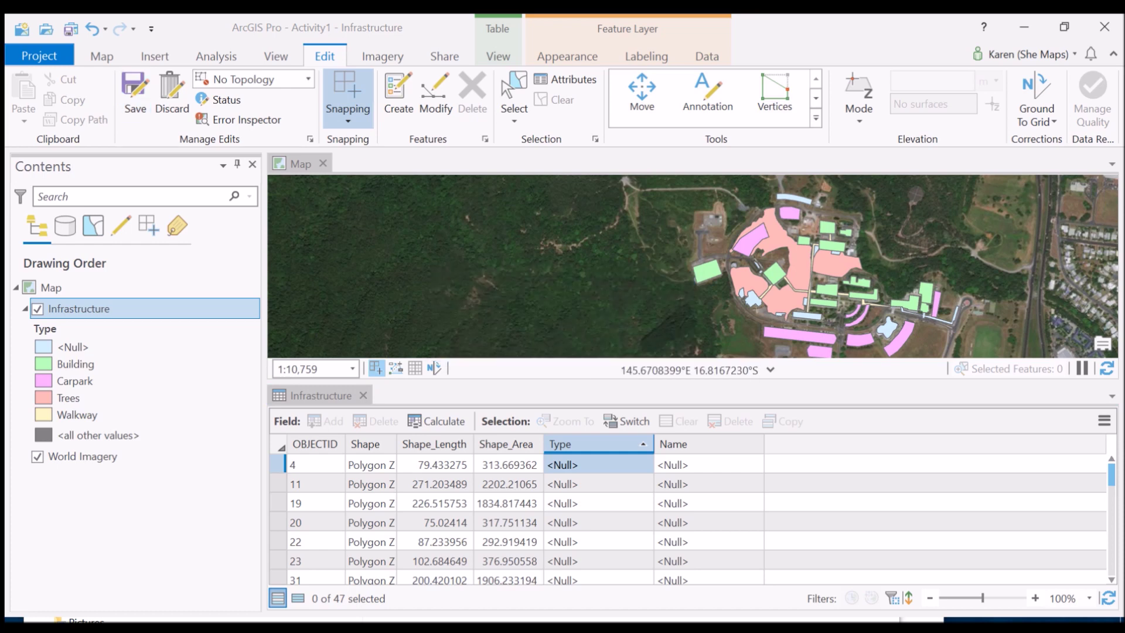